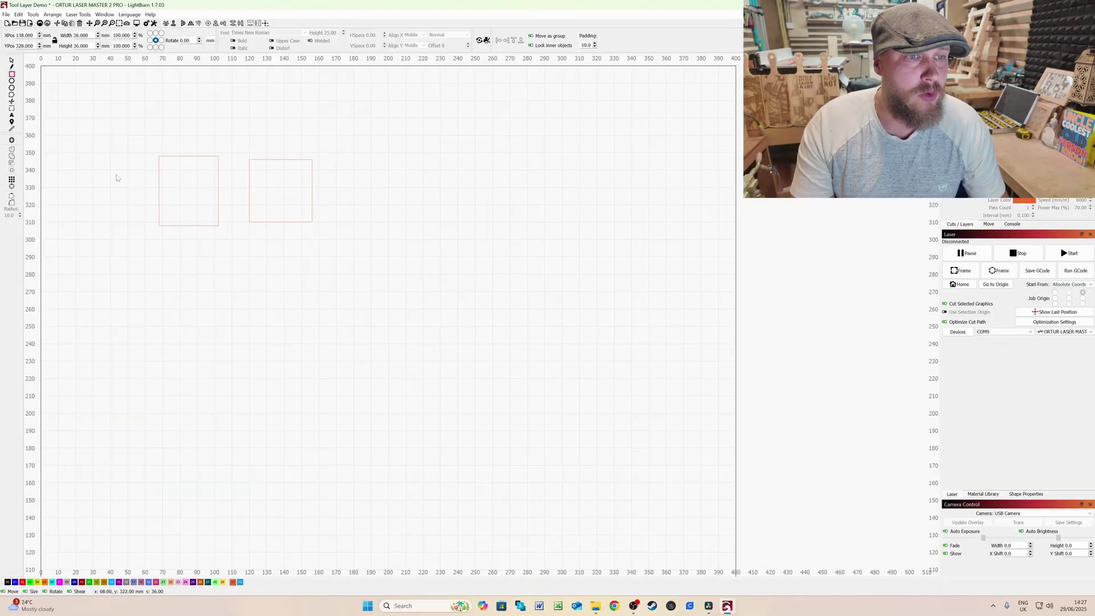
Step: Add the text "text" in Times New Roman at 25 mm height below the left square
key(ctrl+t)
click(168, 268)
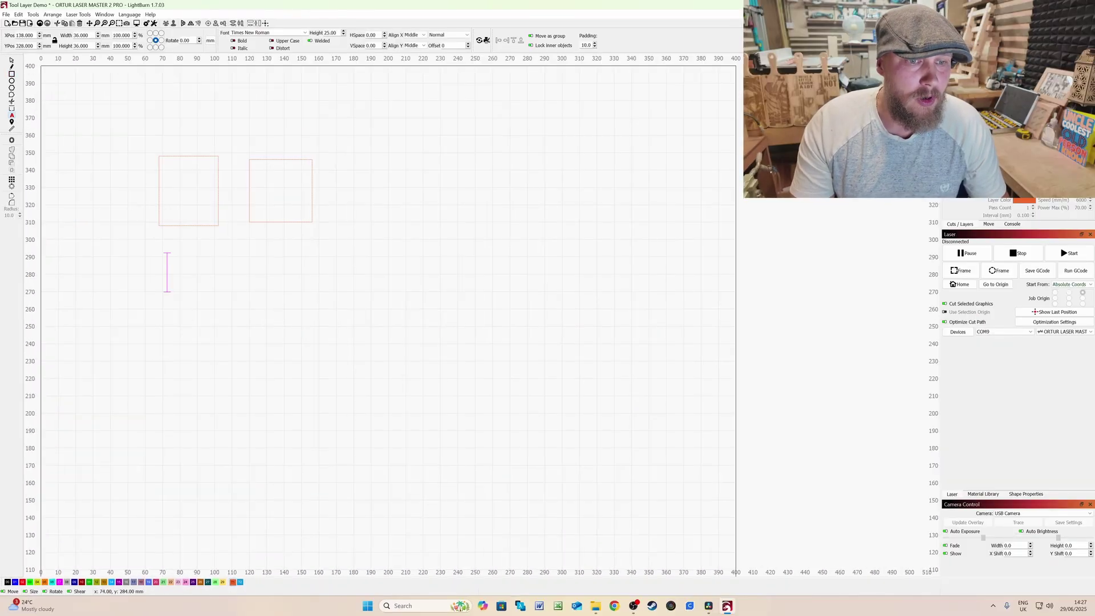
text(te)
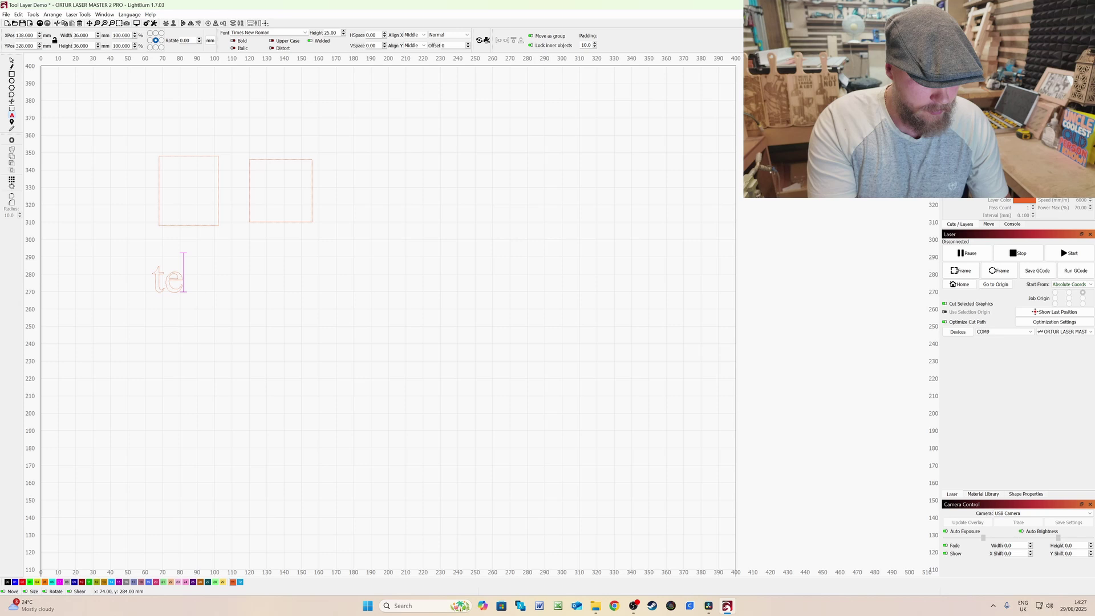
text(xt)
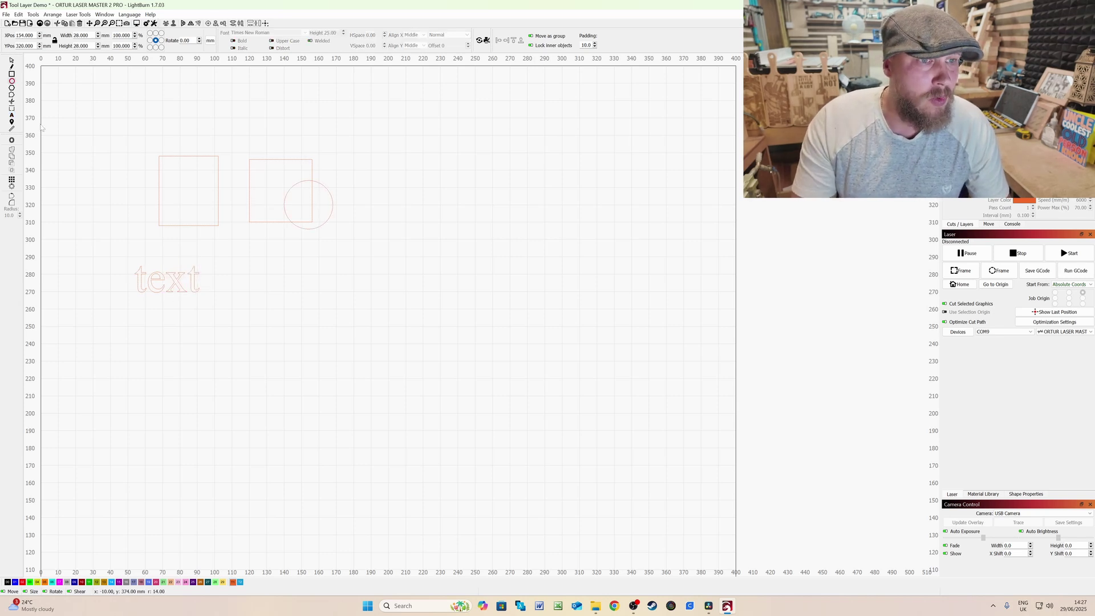
Step: Convert the right square and the circle overlapping it to editable paths
click(11, 95)
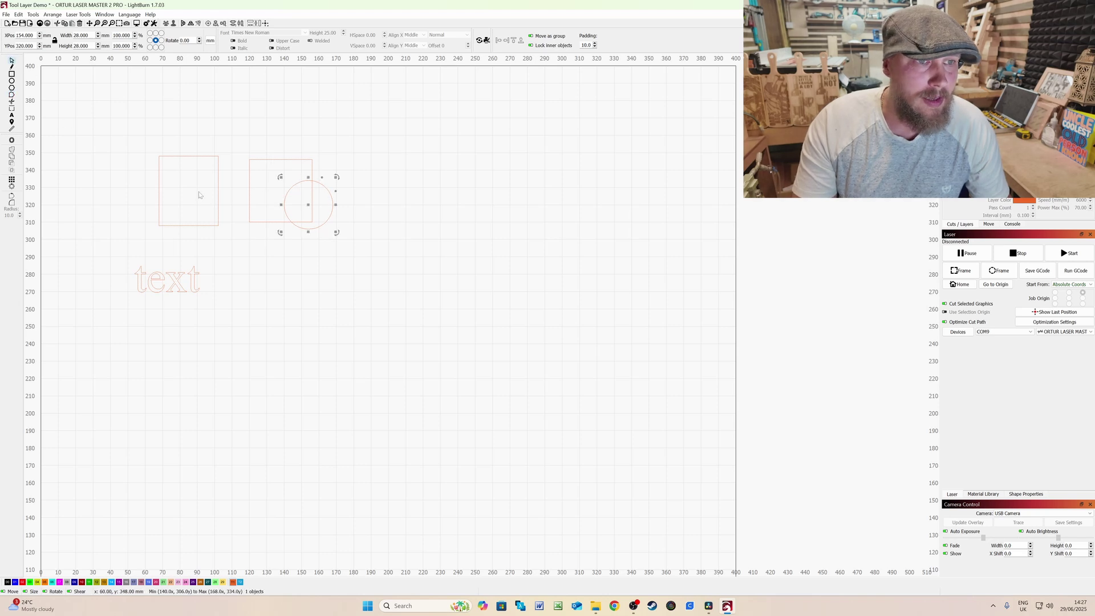
drag(369, 233, 270, 182)
right_click(332, 224)
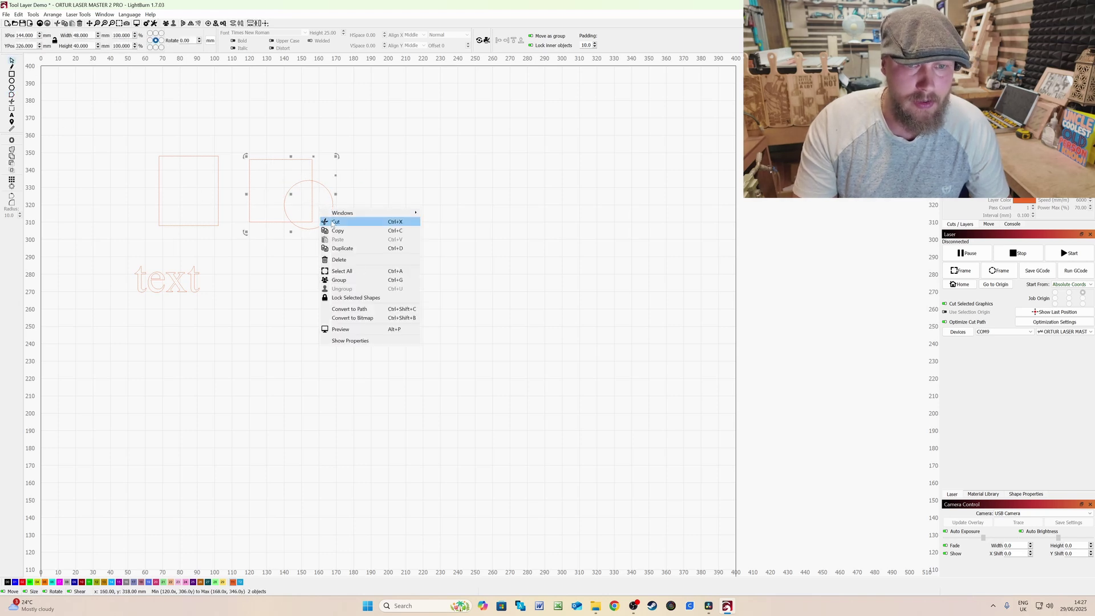
click(359, 312)
click(325, 249)
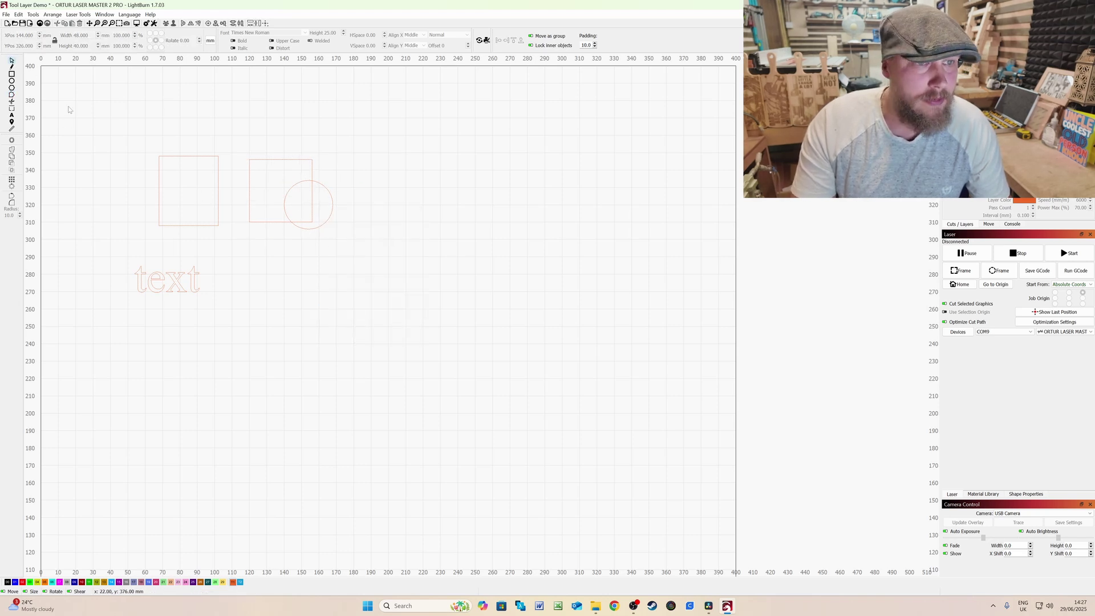
Step: Reshape the circle with node editing by tilting the curve handle at its top node
click(12, 96)
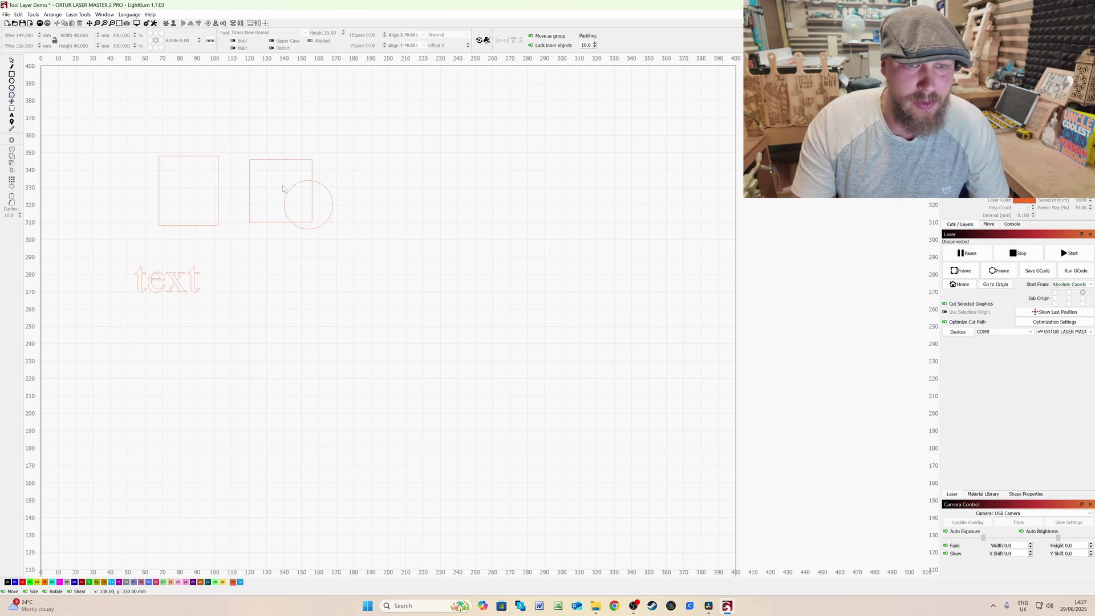
click(313, 185)
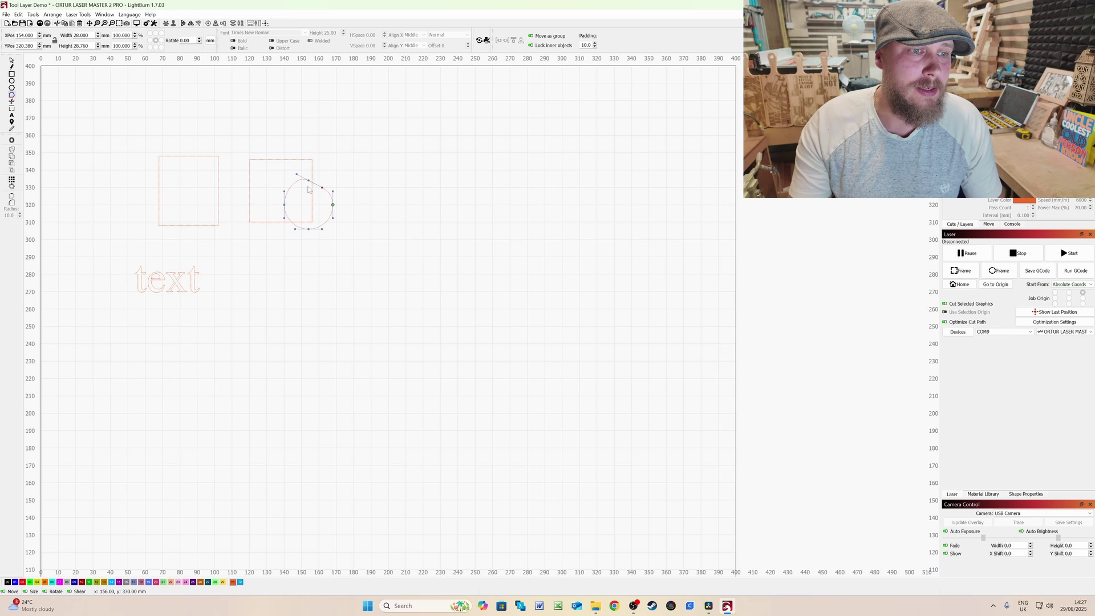
click(312, 187)
Step: Round the upper-left corner of the right square with a 10 mm radius
click(12, 203)
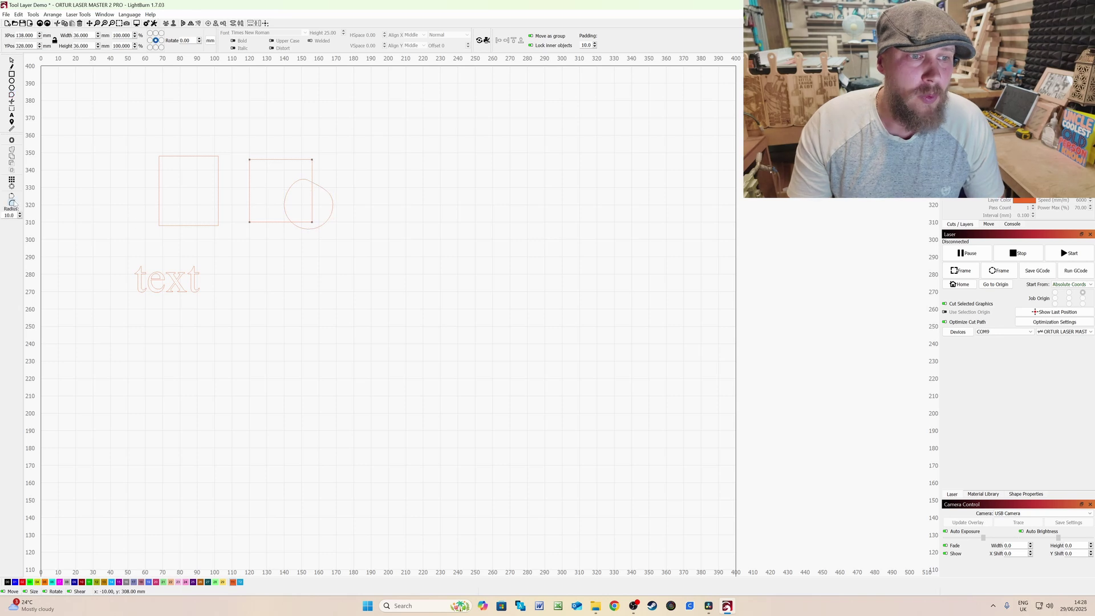
click(249, 160)
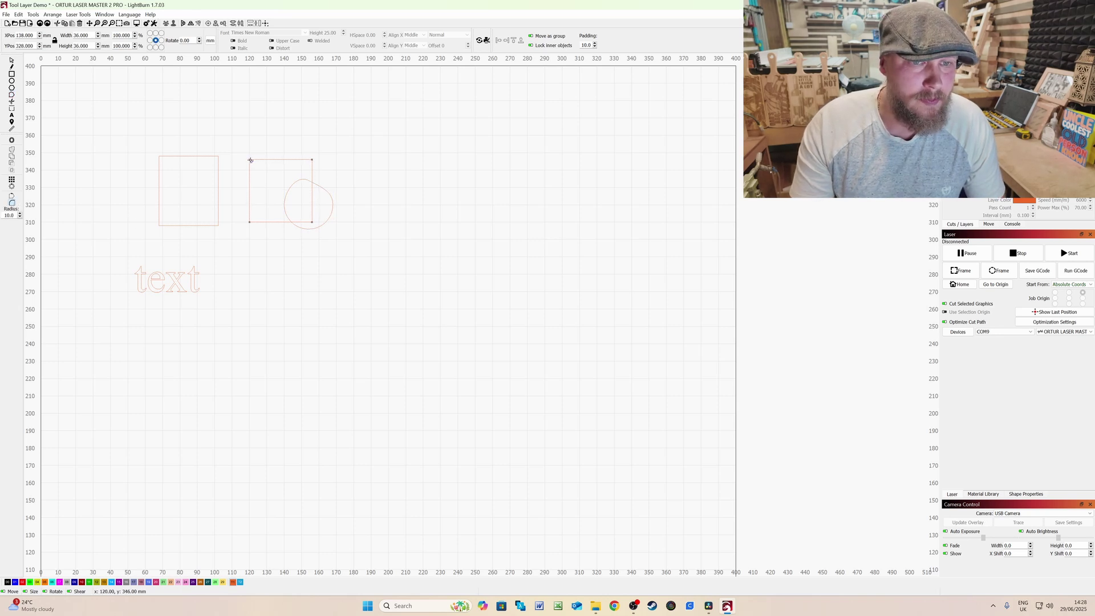
click(12, 61)
Step: Move the rounded square over the lower-right corner of the left square and combine both shapes with a Boolean operation
click(250, 200)
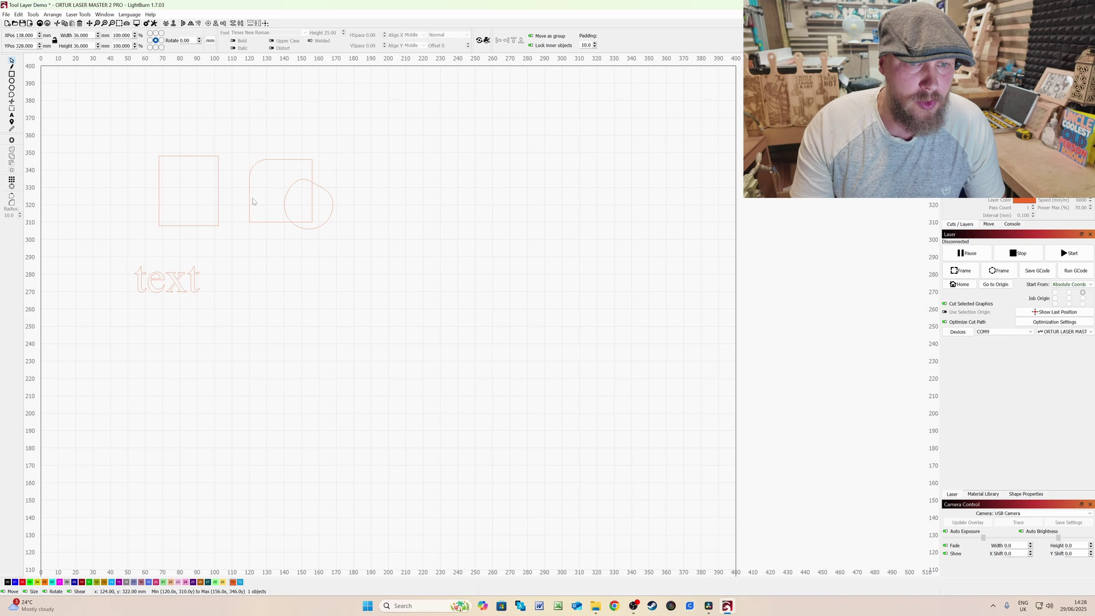
drag(267, 198, 211, 229)
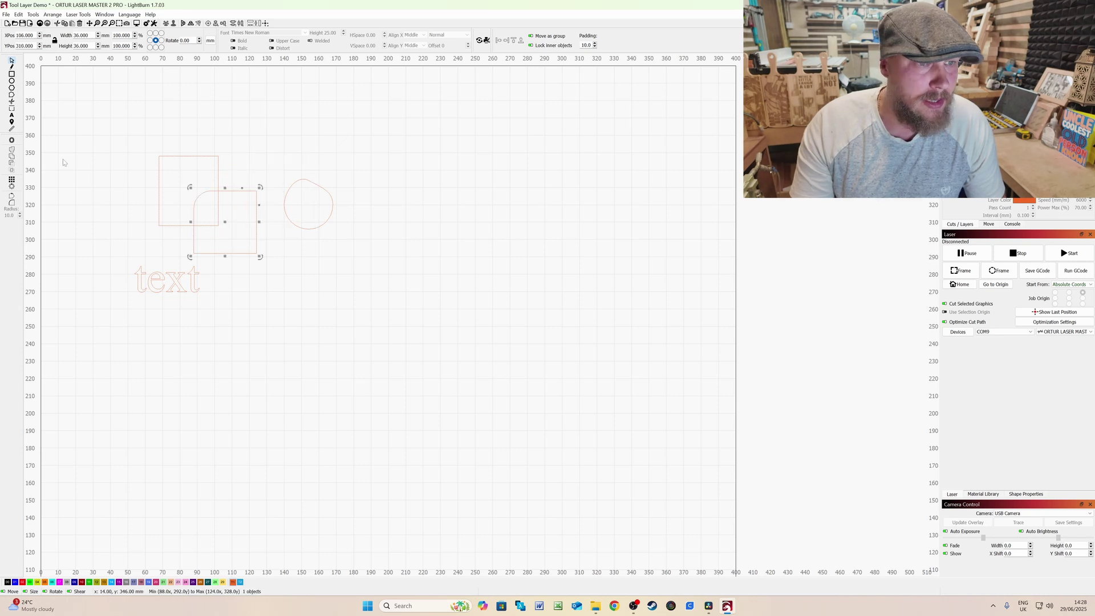
shift+click(217, 200)
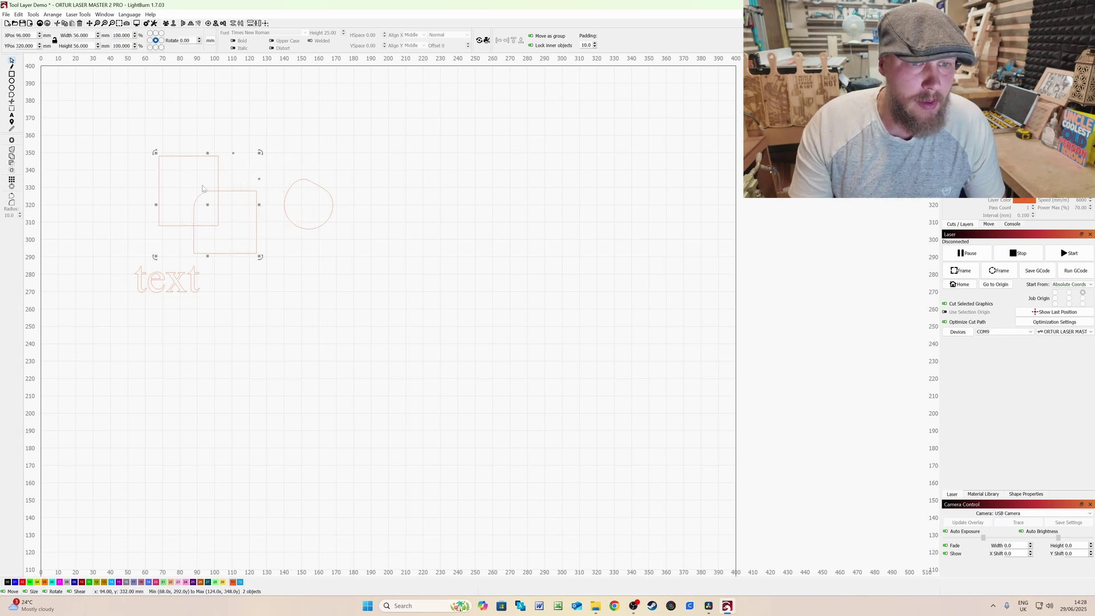
click(12, 149)
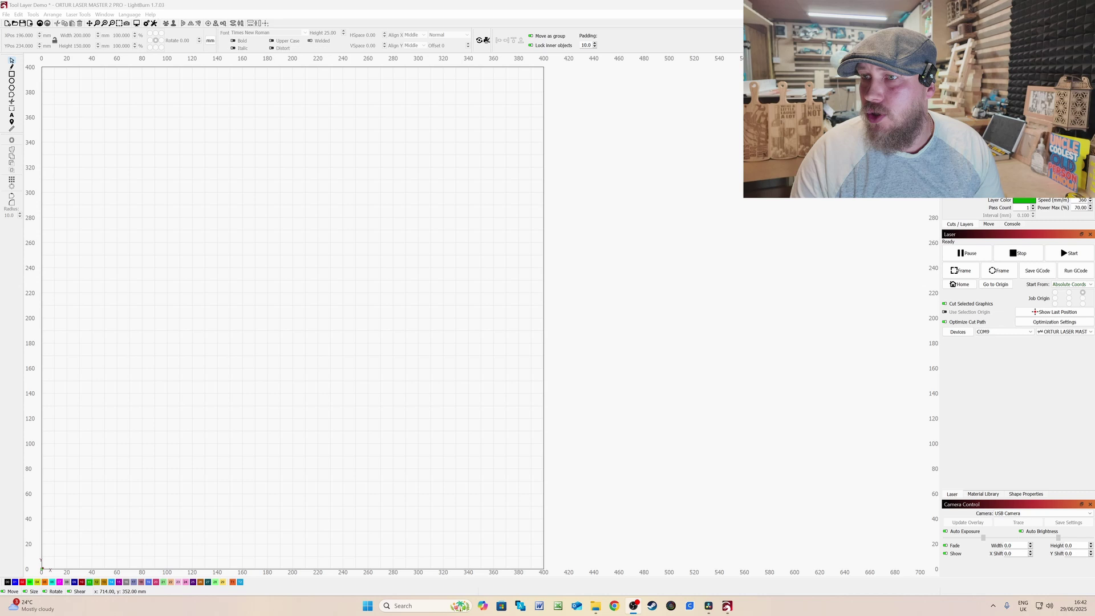
Step: Select the two-rectangle frame outline and try to start the laser job with it
key(alt+Tab)
key(ctrl+a)
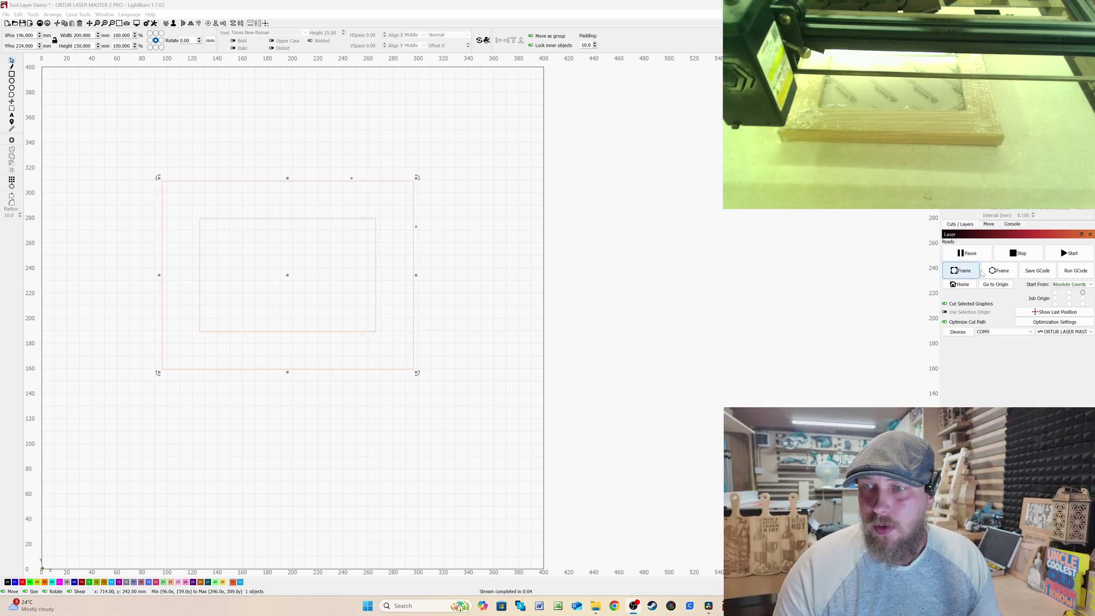
click(1063, 252)
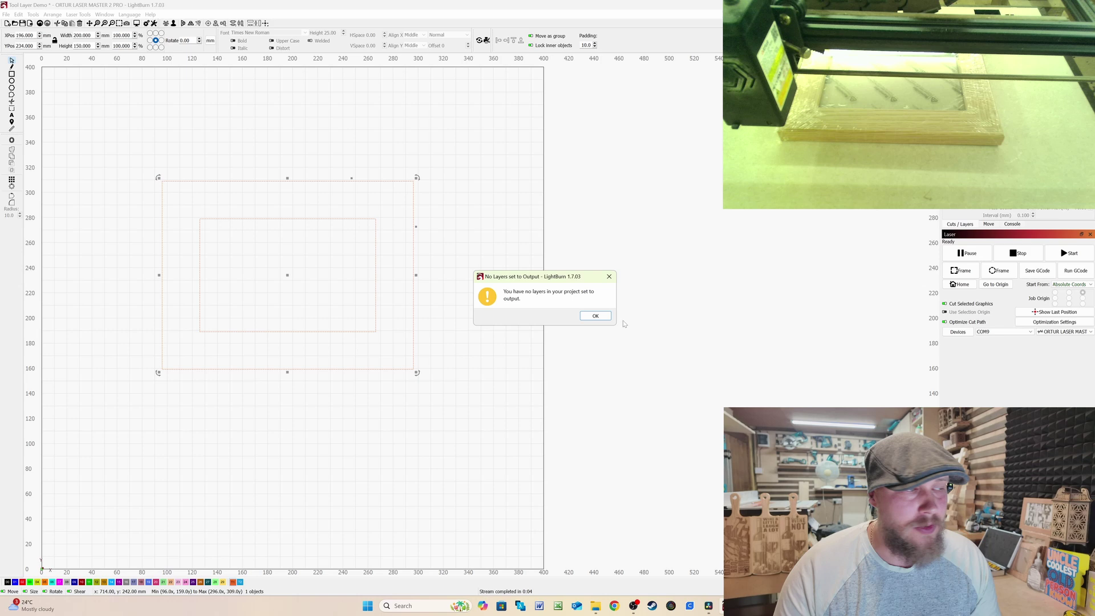
click(595, 315)
Step: Assign the frame outline to the magenta layer and try the red layer as well
drag(454, 385, 399, 343)
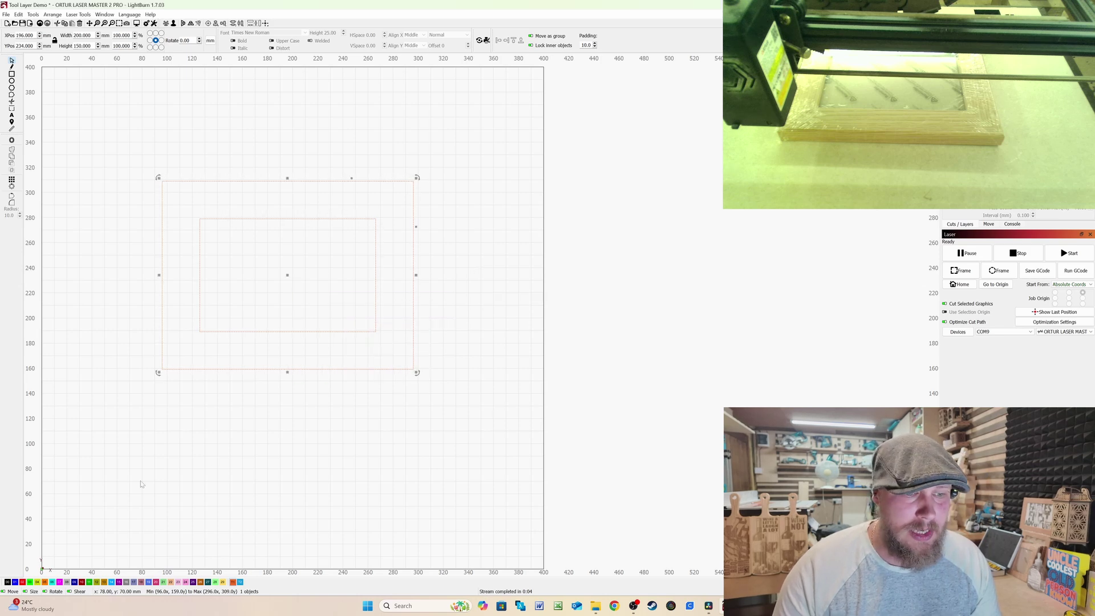
click(59, 582)
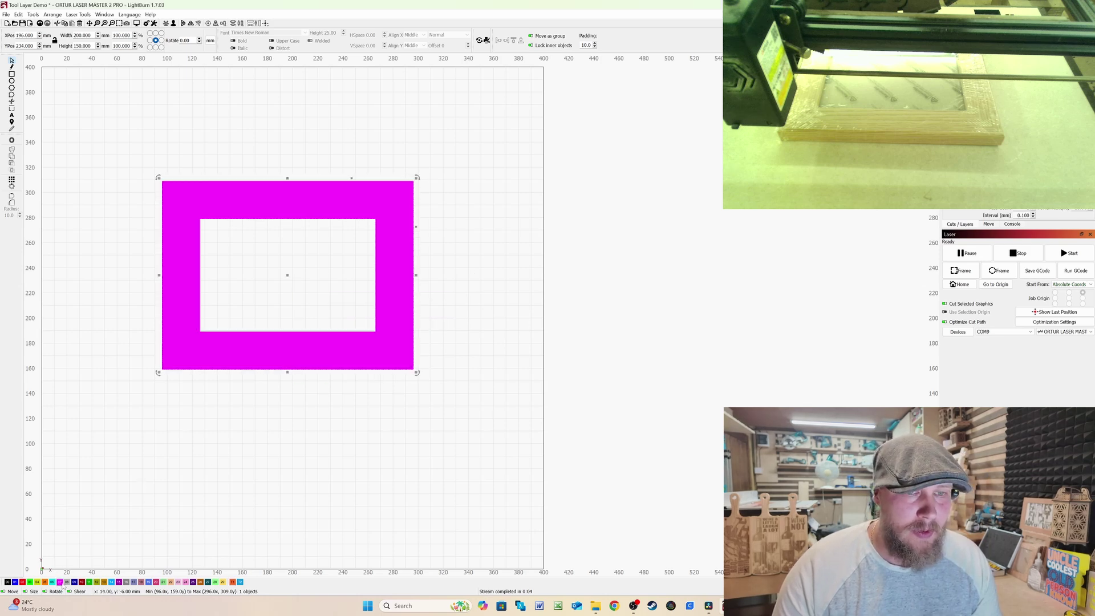
click(23, 583)
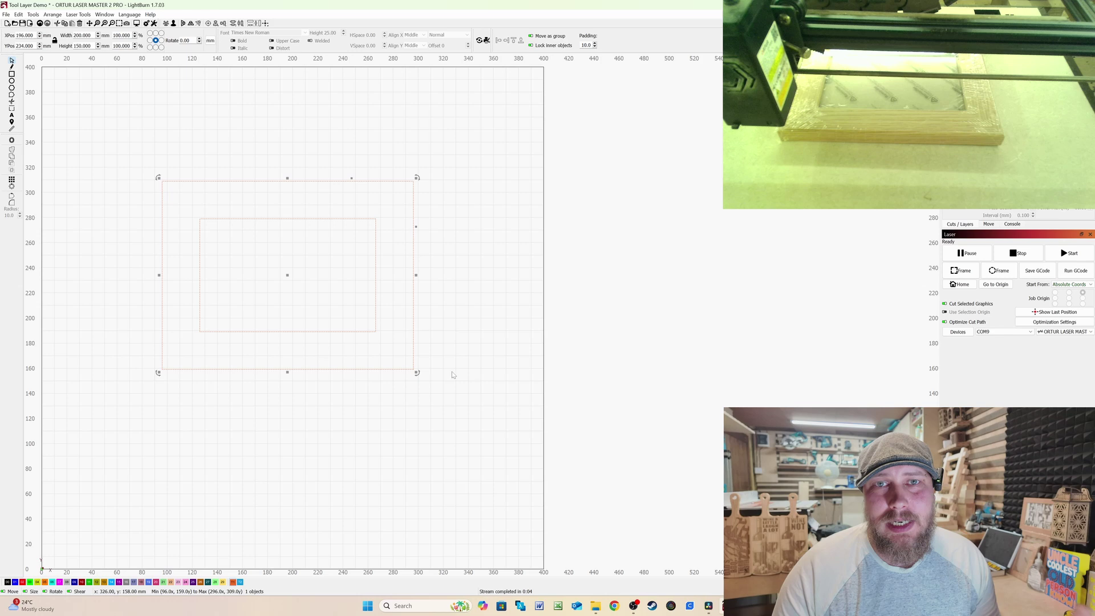
Step: Run the laser's Frame function on the selected frame outline and clear the selection
click(963, 272)
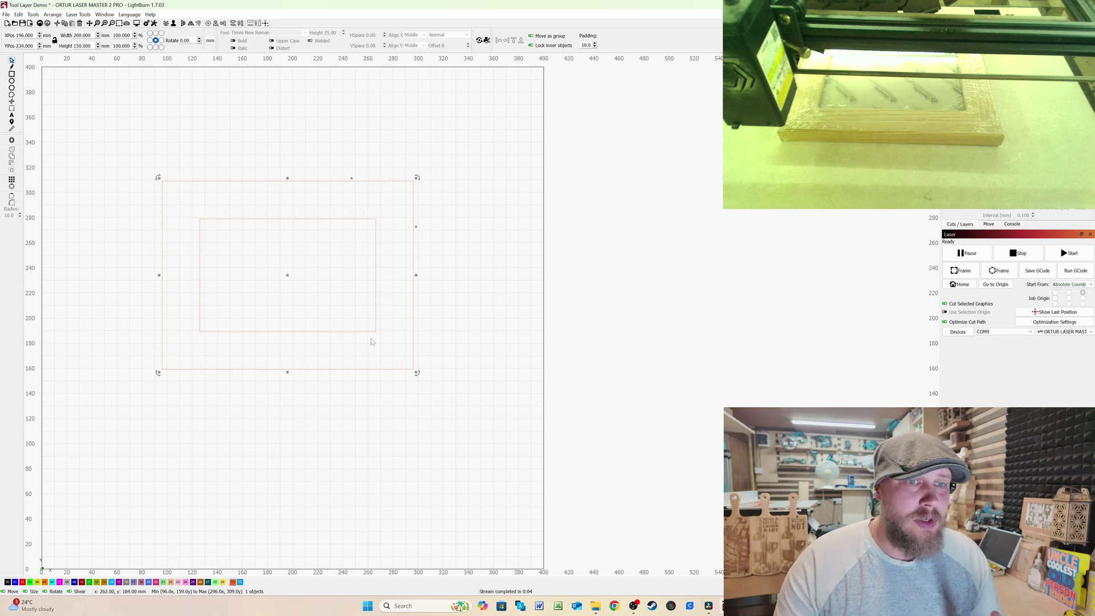
click(464, 278)
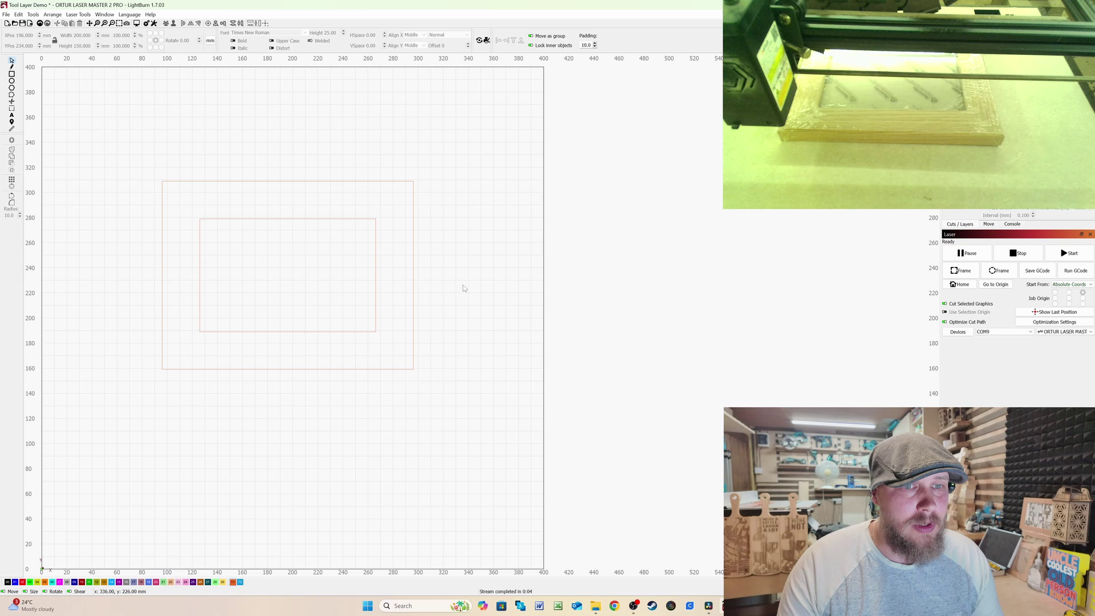
drag(470, 291, 334, 193)
click(125, 206)
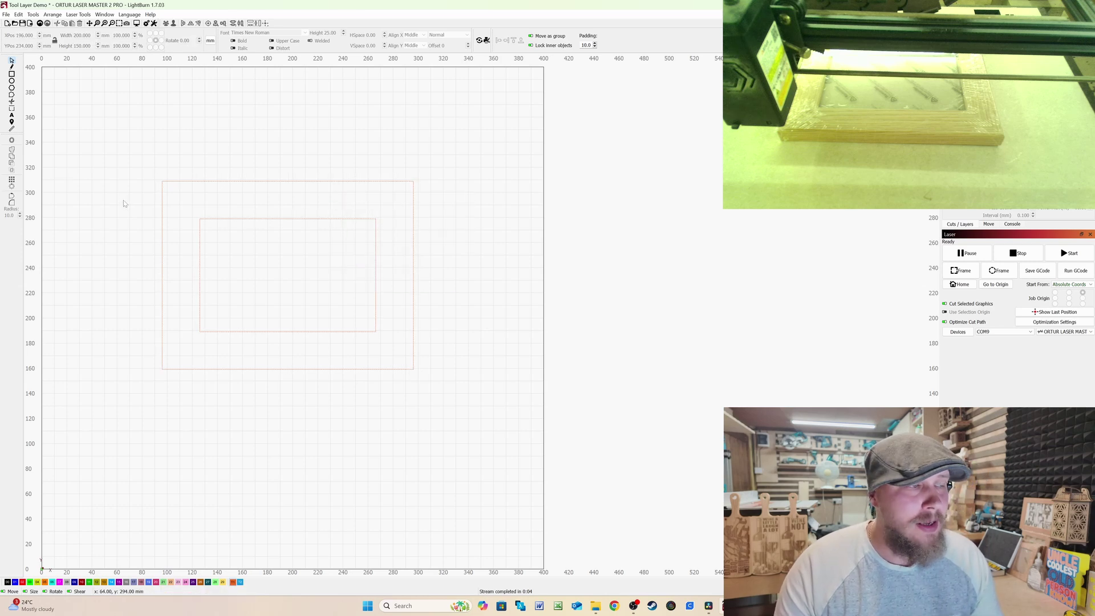
Step: Add the text "Fables First Adventure" across the frame's upper border and align text and frame with Align V-Center
click(11, 115)
click(221, 201)
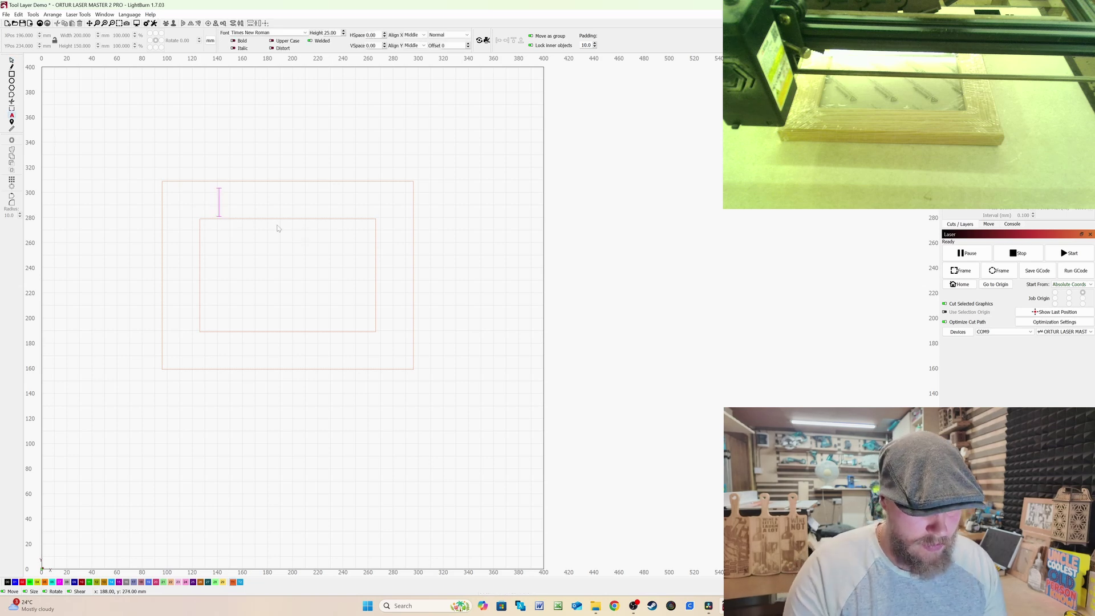
text(Fables )
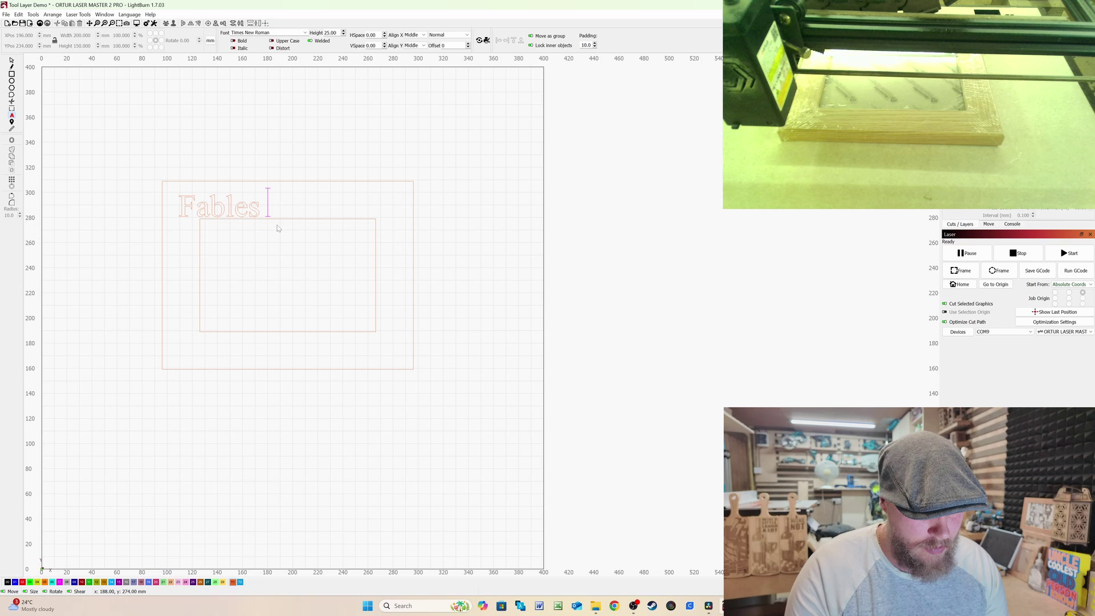
text(First A)
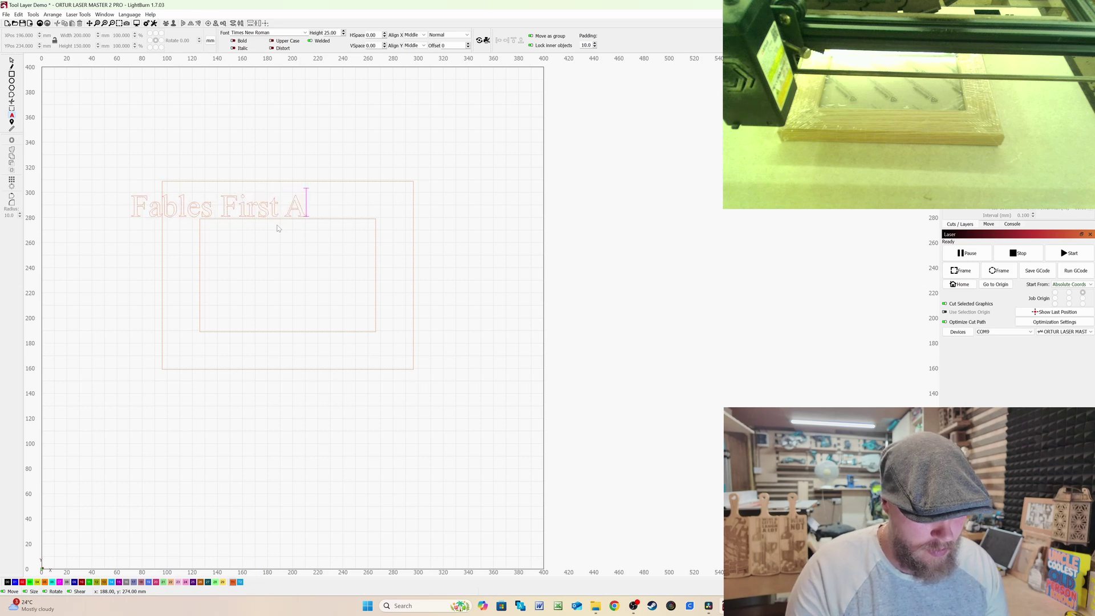
text(dventure)
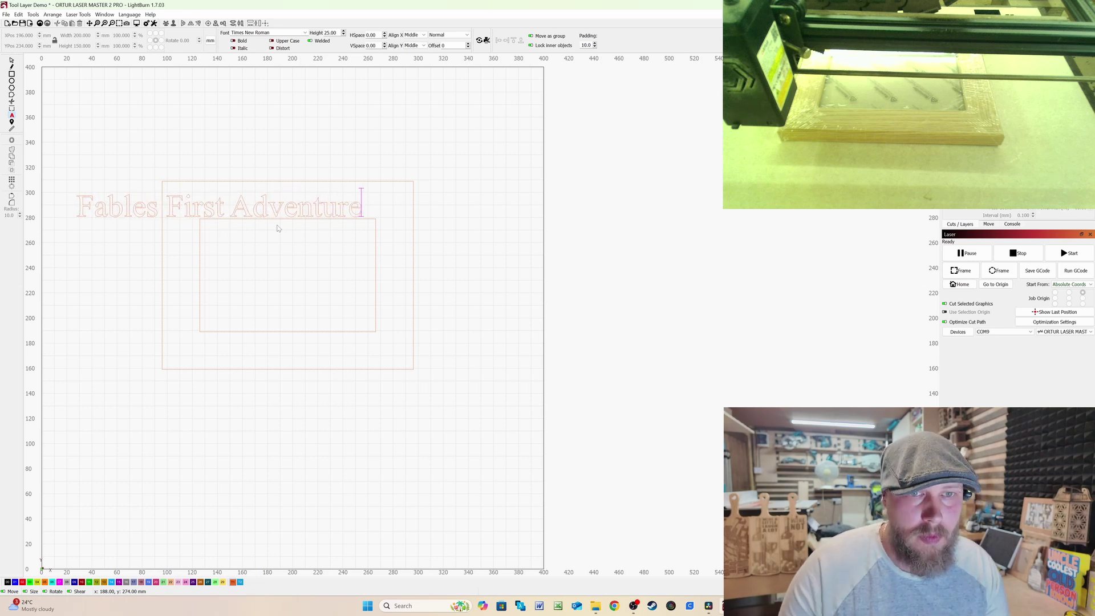
key(Escape)
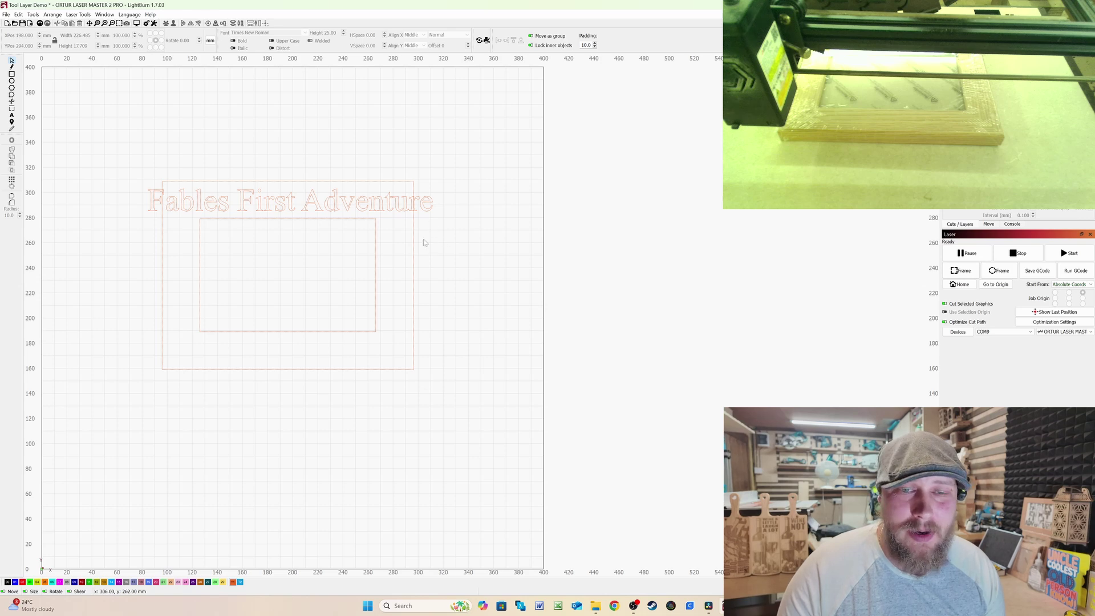
drag(449, 252, 330, 174)
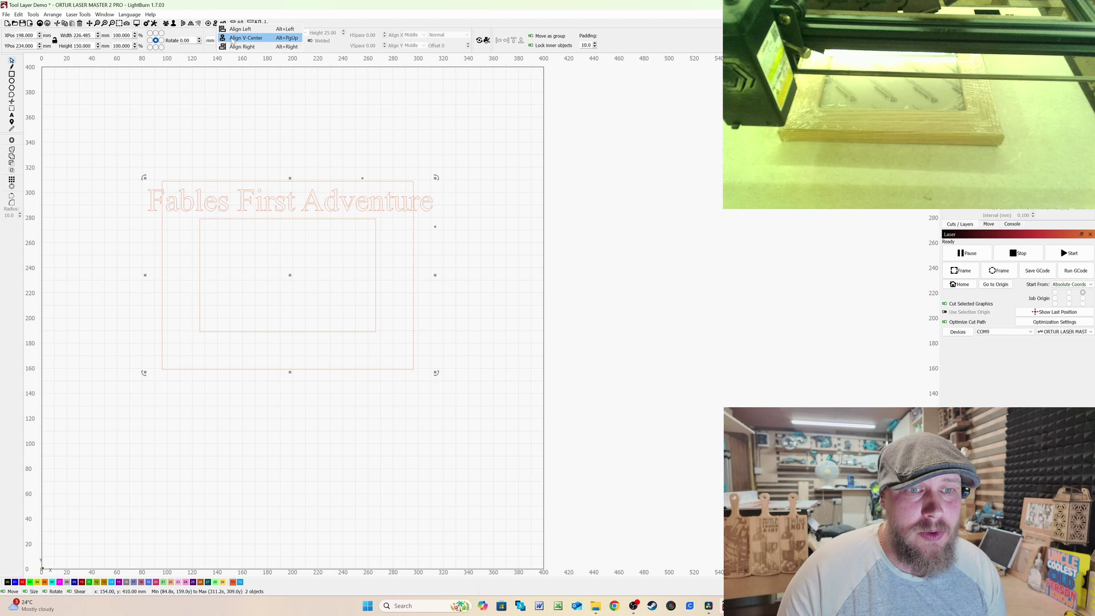
click(268, 135)
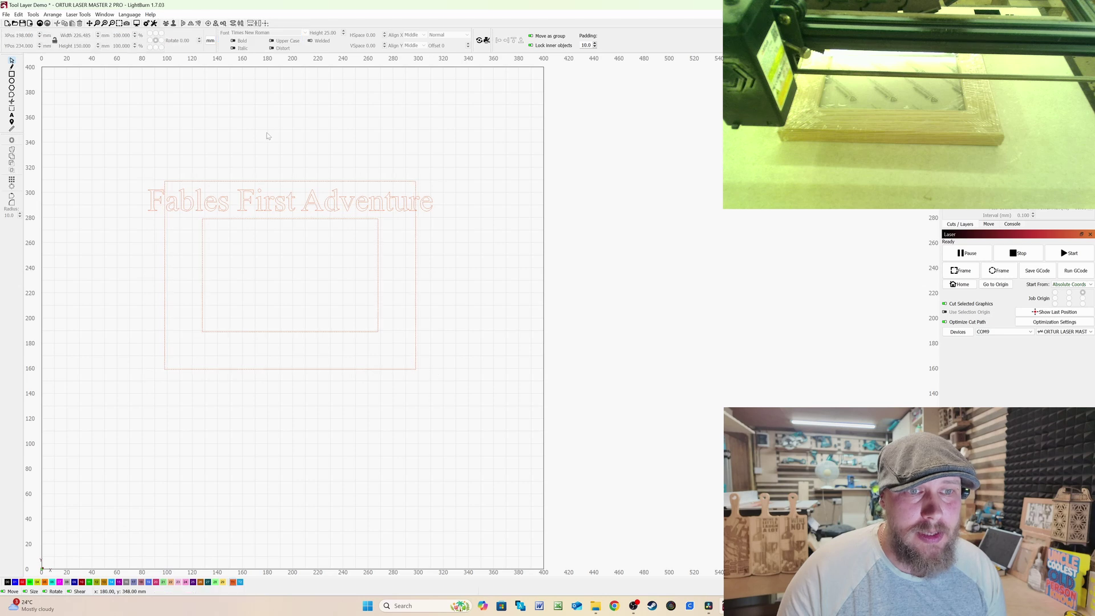
Step: Assign the title text to the blue layer and scale it down to about 196 mm wide to fit the frame
click(361, 203)
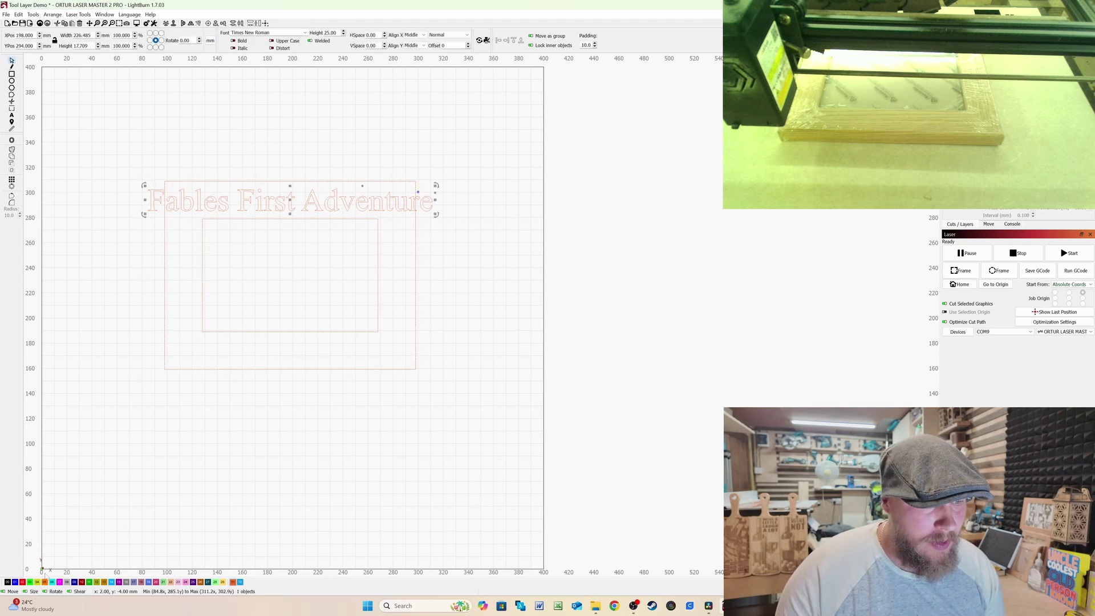
click(15, 582)
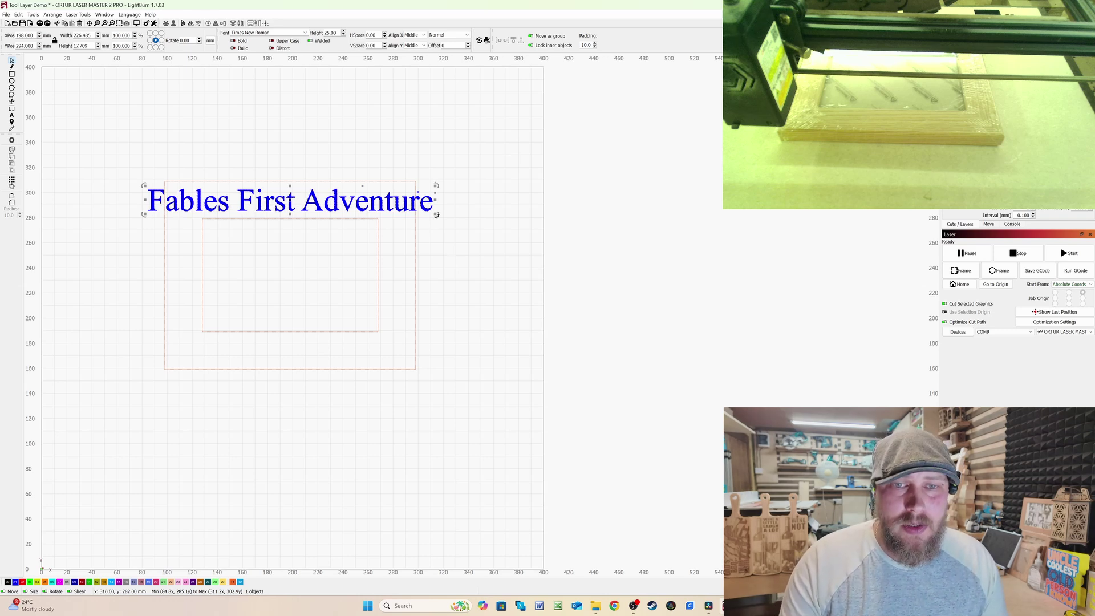
drag(435, 214, 416, 213)
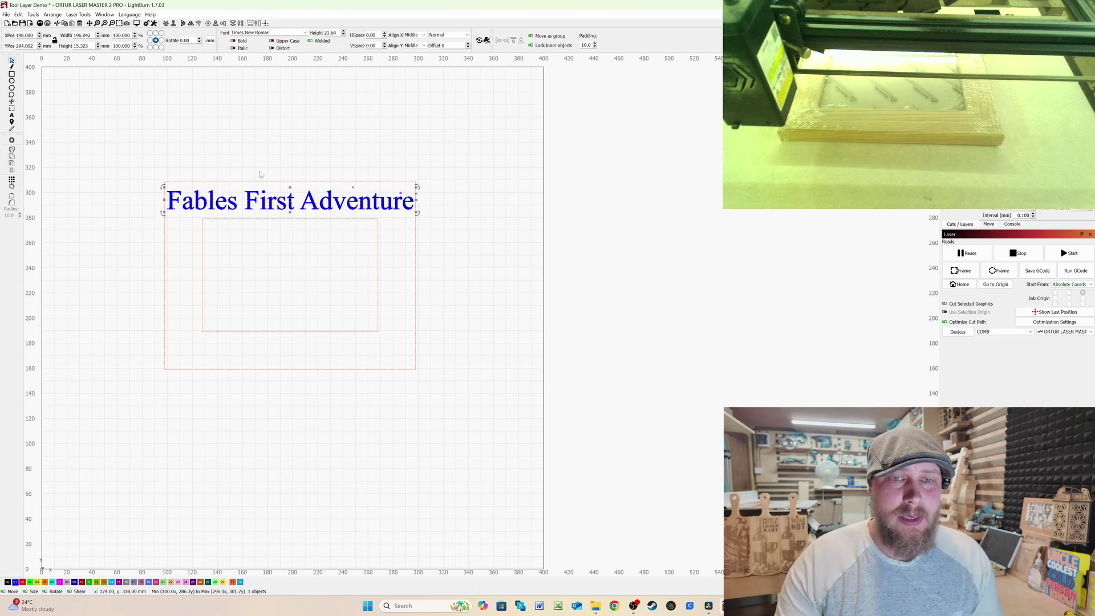
click(447, 251)
Step: Group the title text with the frame outline, select both and preview the job
drag(461, 276, 340, 158)
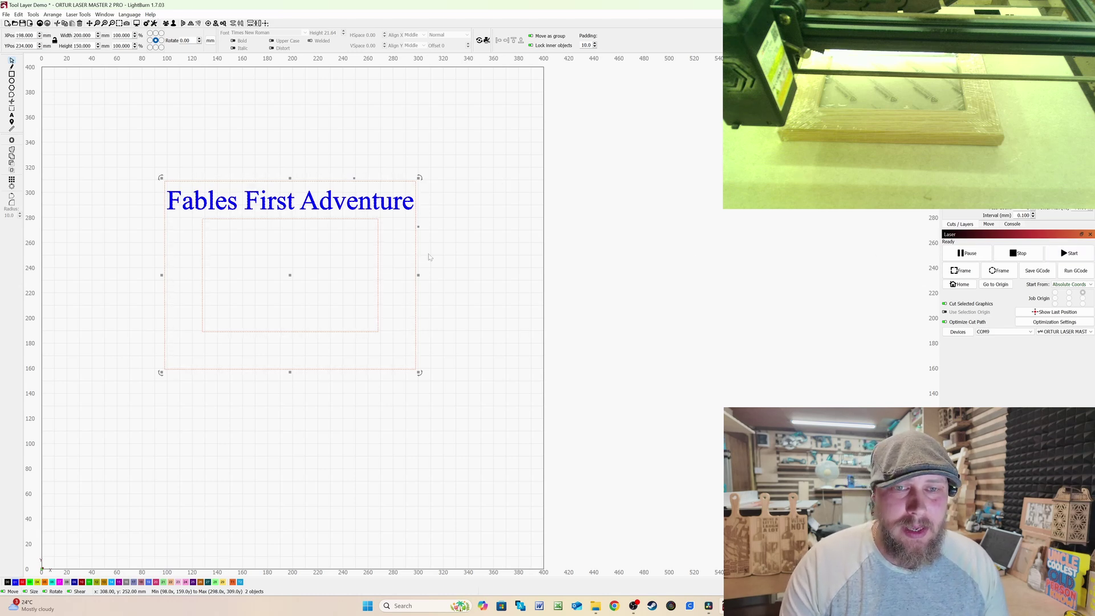
key(ctrl+g)
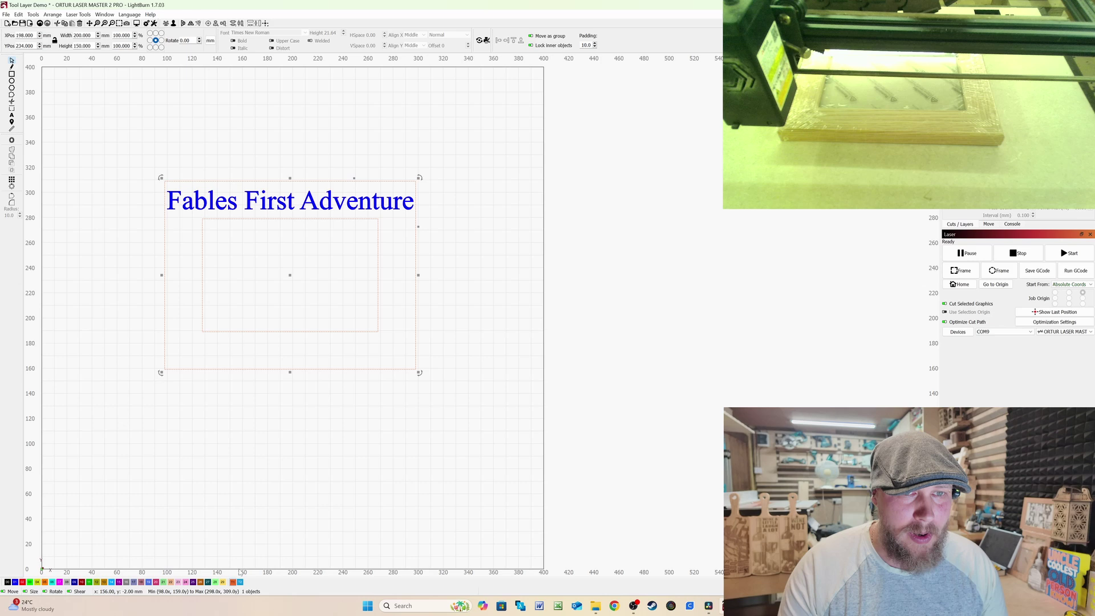
click(293, 395)
drag(445, 258, 292, 153)
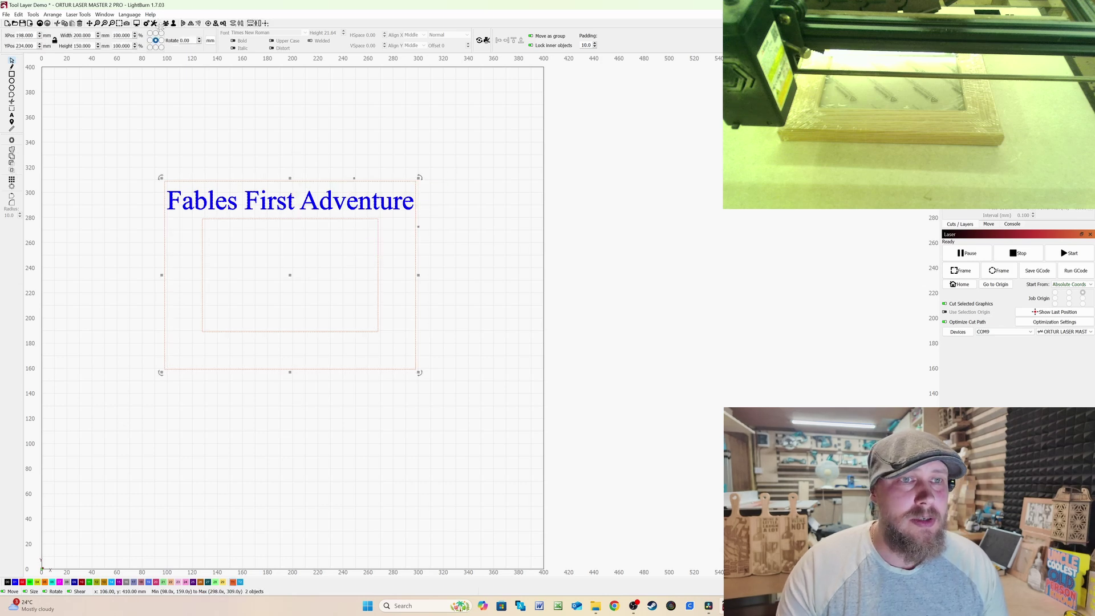
click(137, 23)
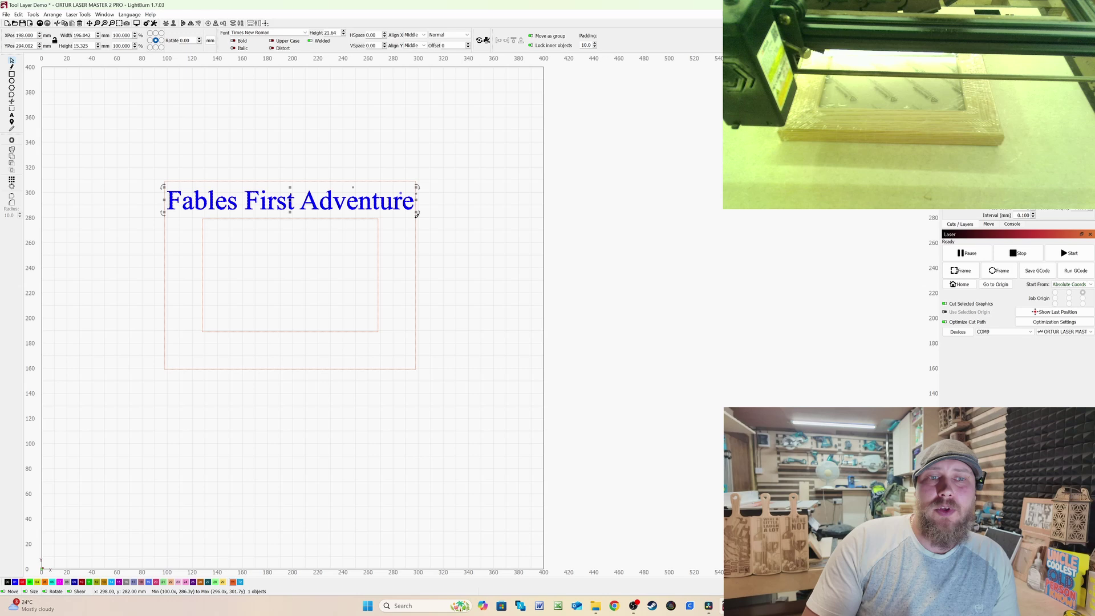
Step: Resize the title text within the frame's upper border and move frame and title beside the workspace, to about X 524, Y 202 mm
drag(290, 187, 290, 179)
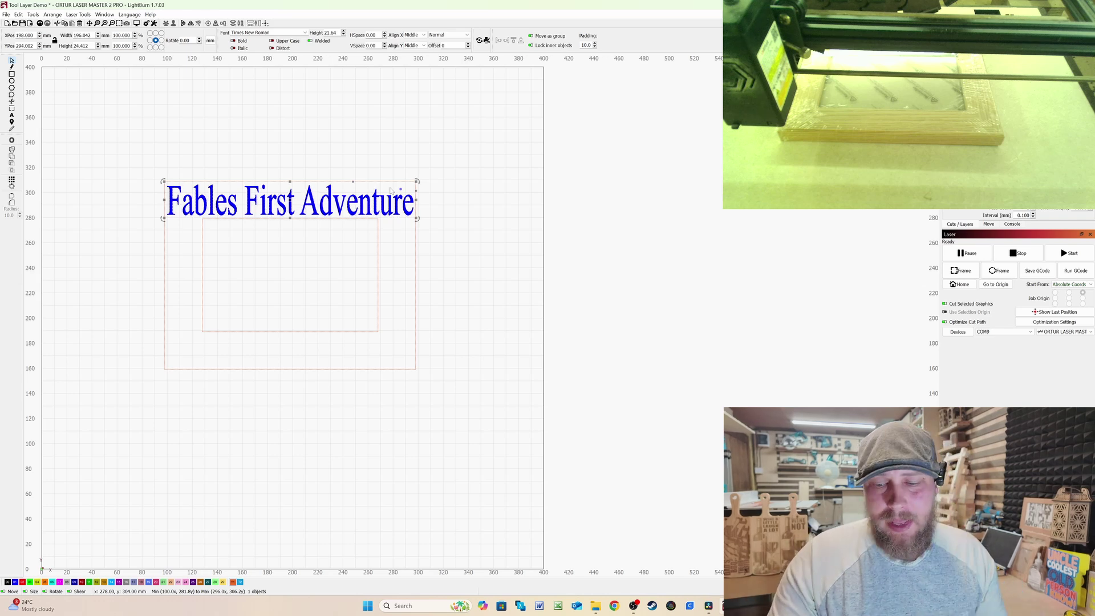
mouse_move(417, 219)
mouse_down()
mouse_move(390, 210)
mouse_move(417, 212)
mouse_up()
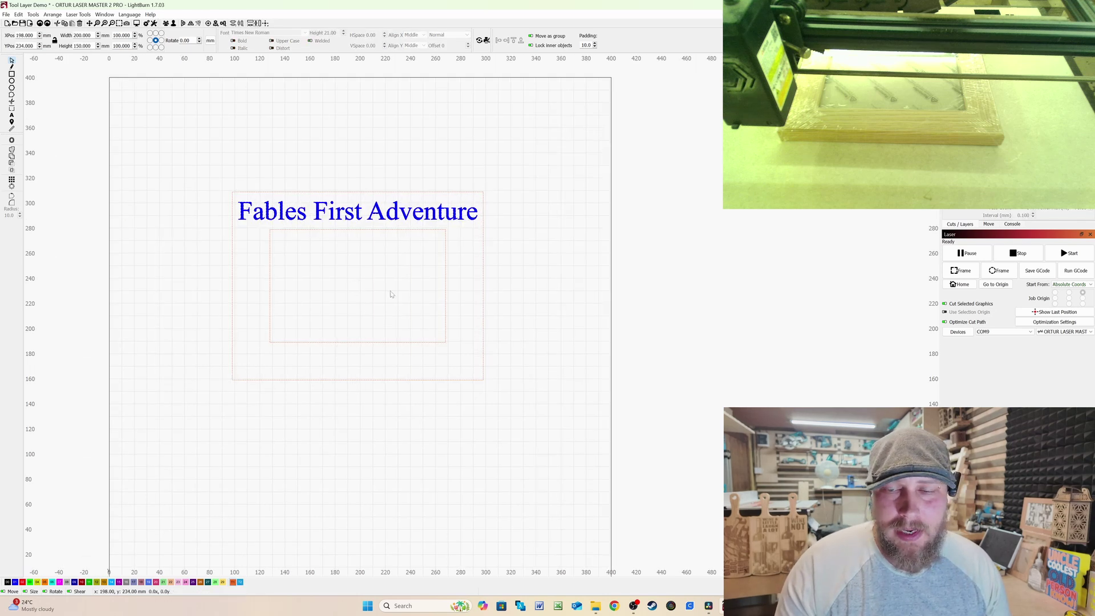
drag(357, 291, 766, 332)
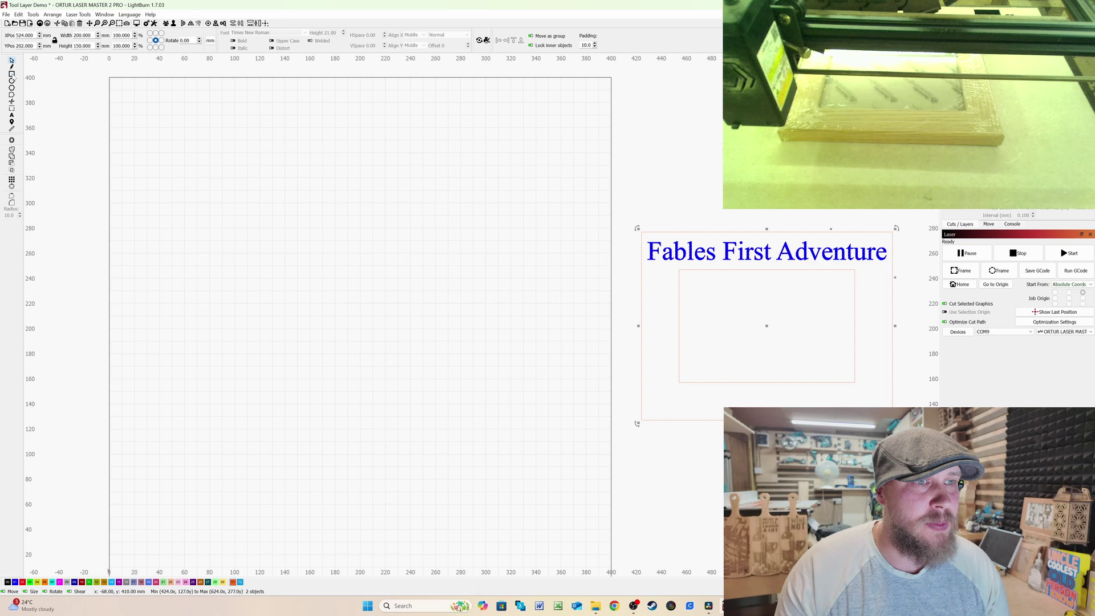
Step: Draw a rectangle on the workspace and set it to 200 mm wide and 350 mm high
click(11, 74)
drag(137, 113, 323, 434)
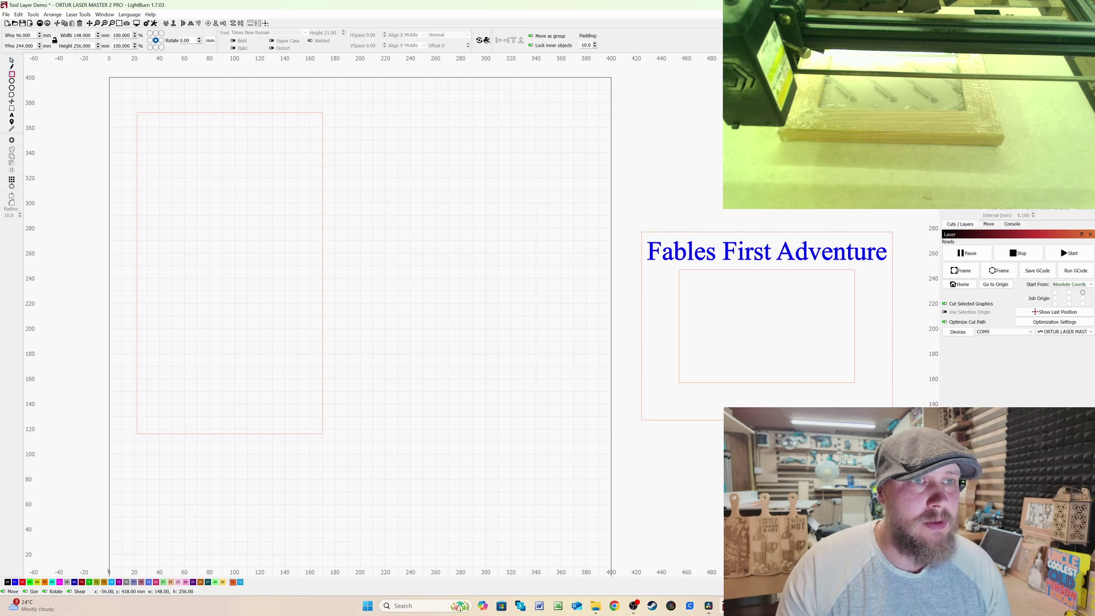
double_click(83, 36)
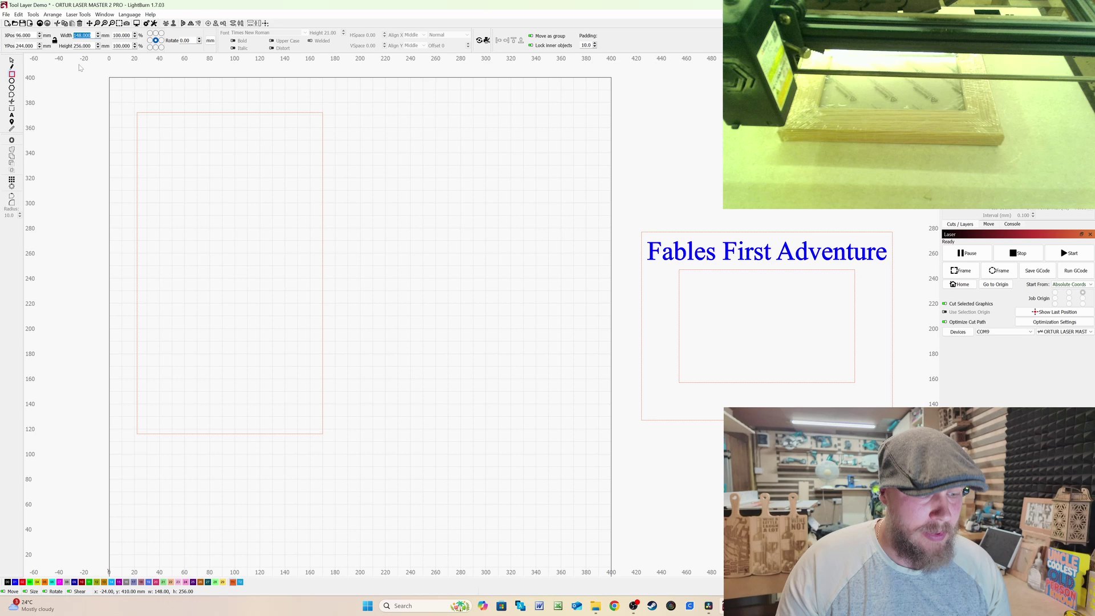
text(200)
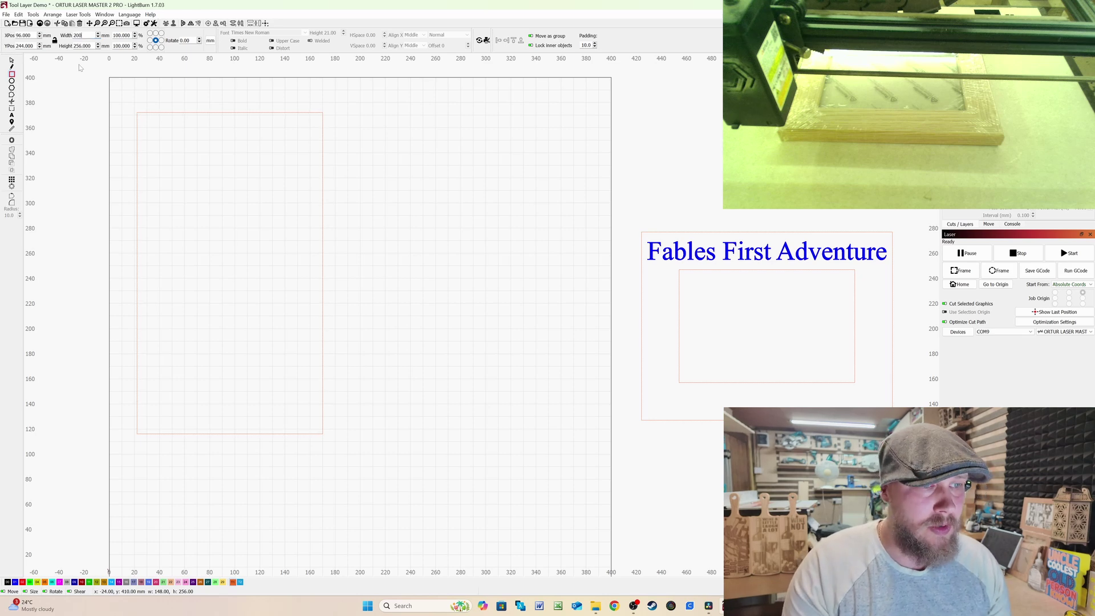
key(Tab)
text(35)
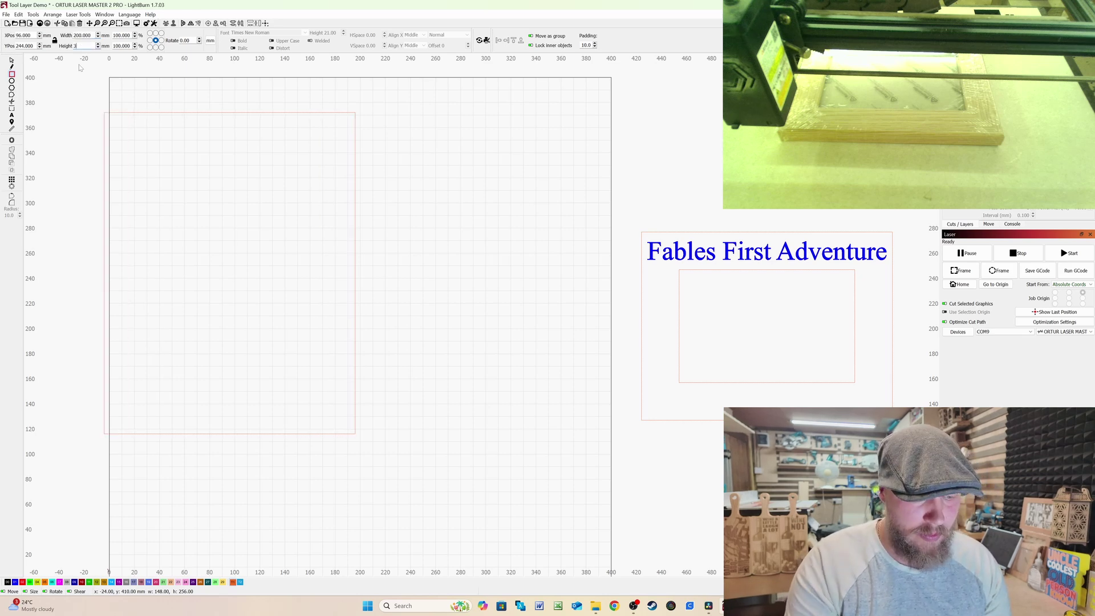
key(Return)
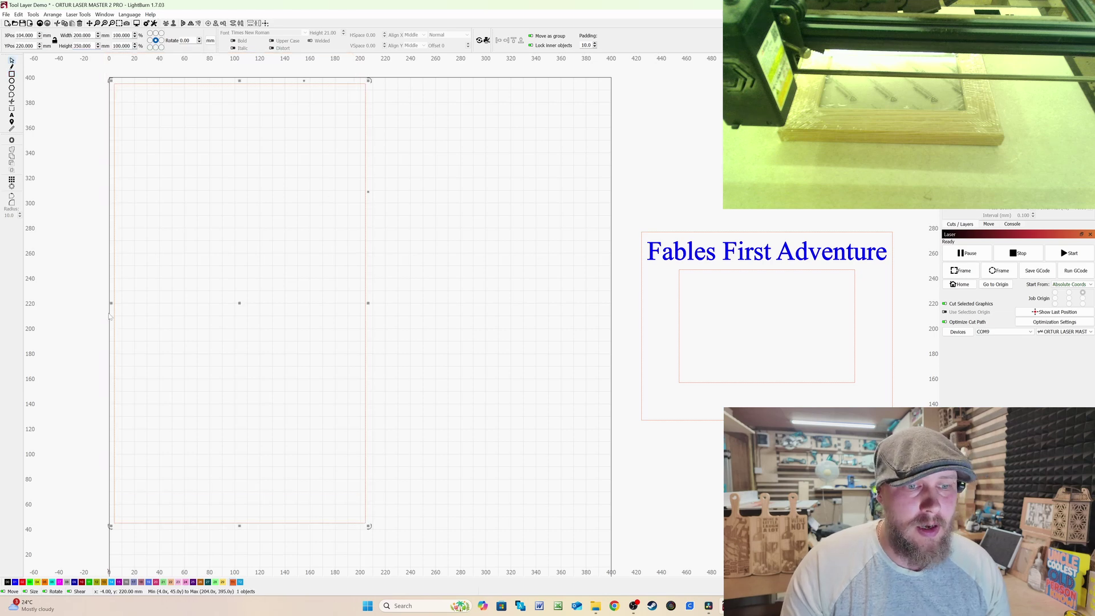
Step: Draw three narrow upright rectangles near the large rectangle's upper edge and move the middle one, about 30 × 96 mm, across its right edge
scroll(388, 297, down, 1)
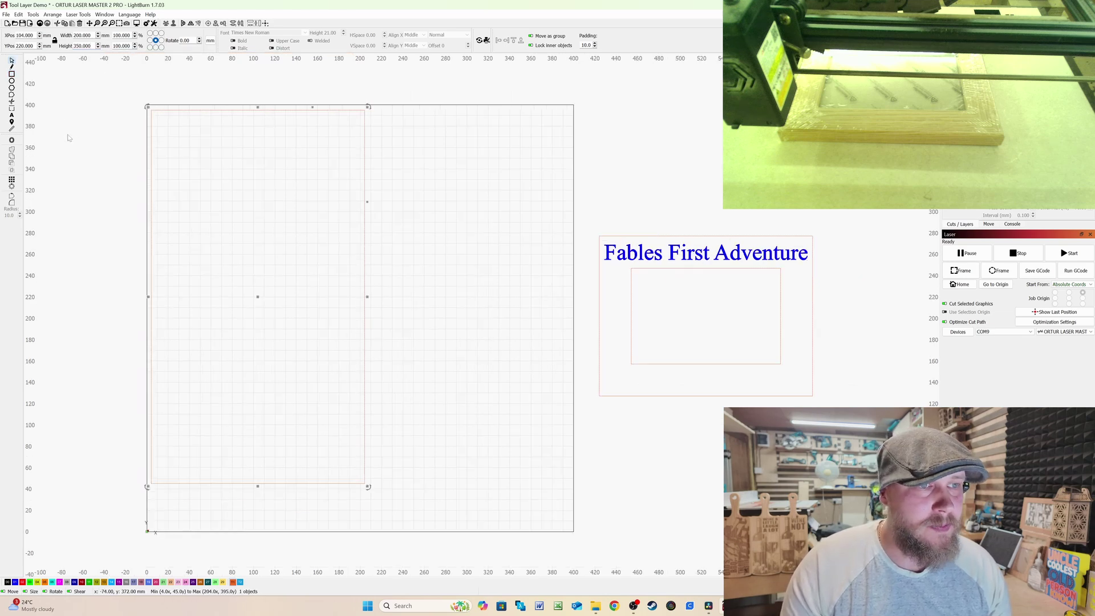
key(ctrl+r)
mouse_move(158, 127)
mouse_down()
mouse_move(177, 210)
mouse_move(187, 211)
mouse_up()
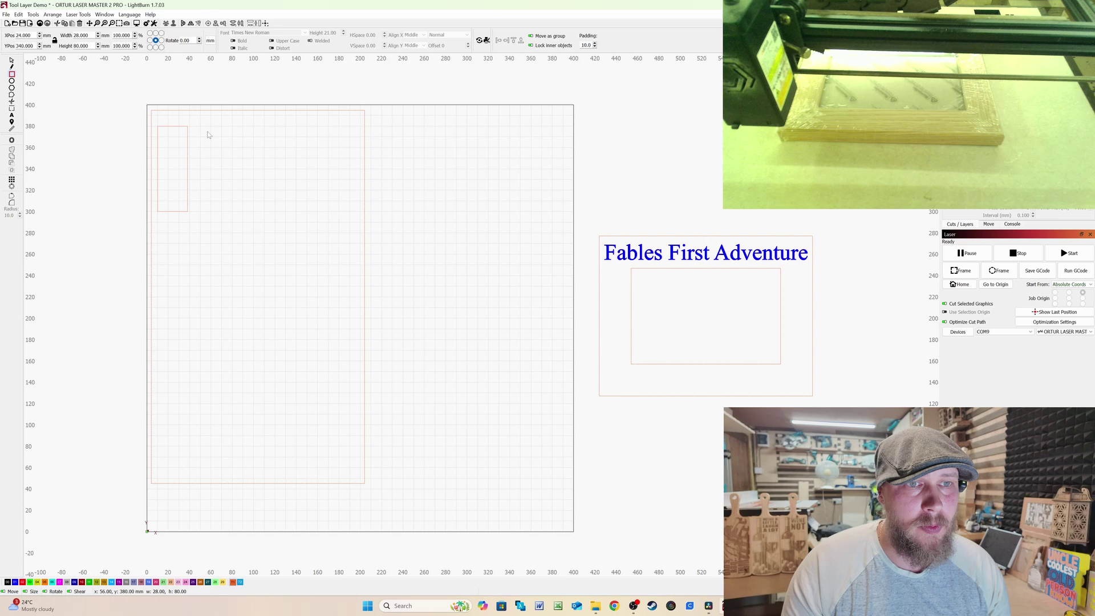
drag(207, 126, 239, 228)
drag(251, 127, 260, 184)
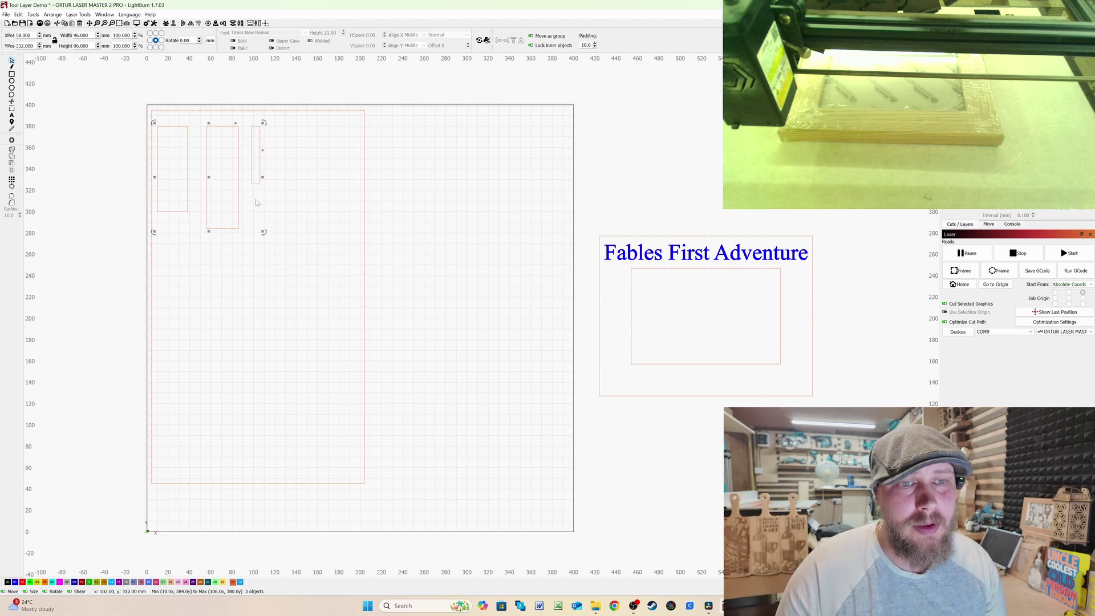
click(239, 203)
drag(221, 179, 364, 184)
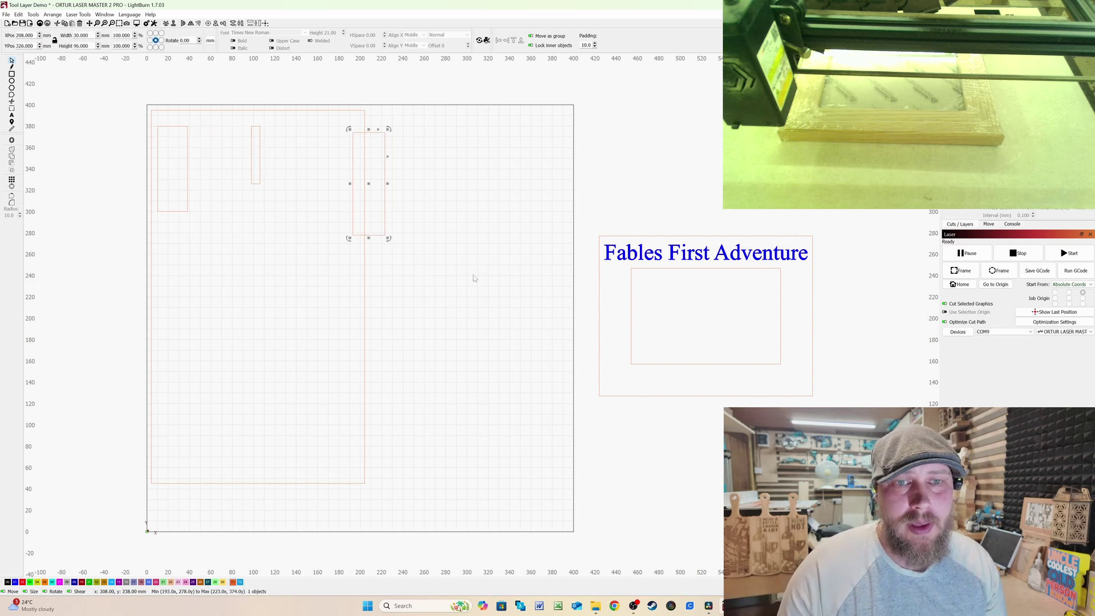
Step: Delete the small rectangles and the large rectangle, and select the frame outline together with its title
drag(418, 265, 383, 210)
key(Delete)
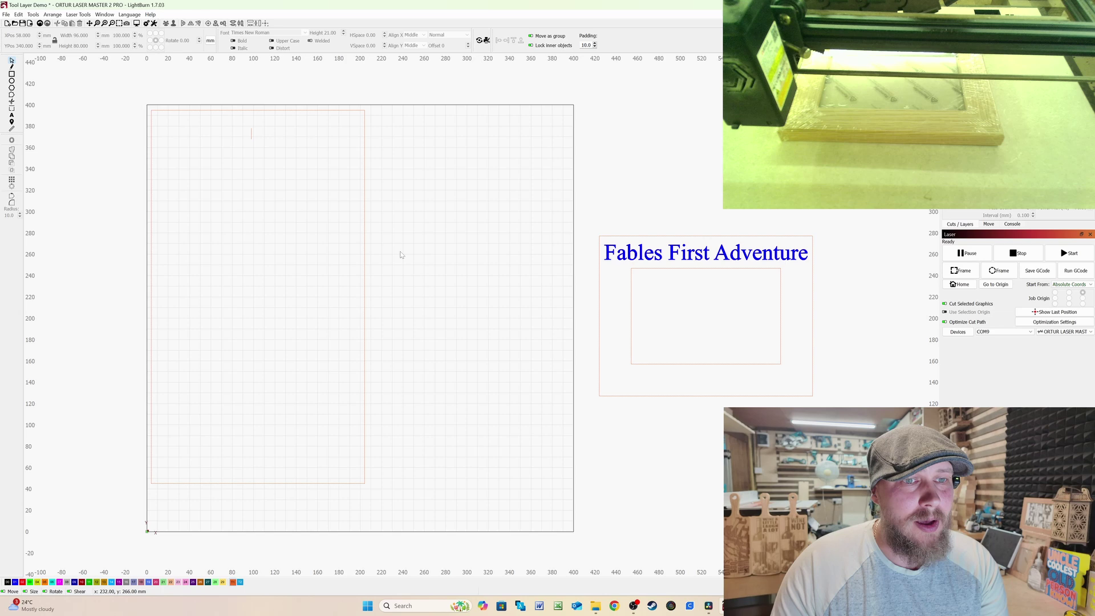
click(279, 166)
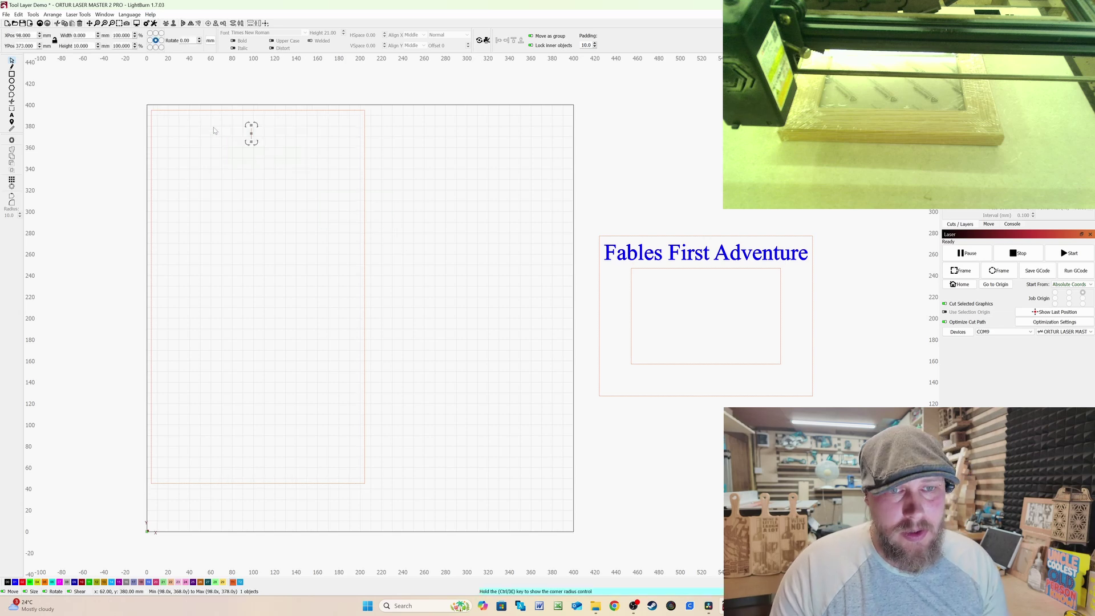
key(Delete)
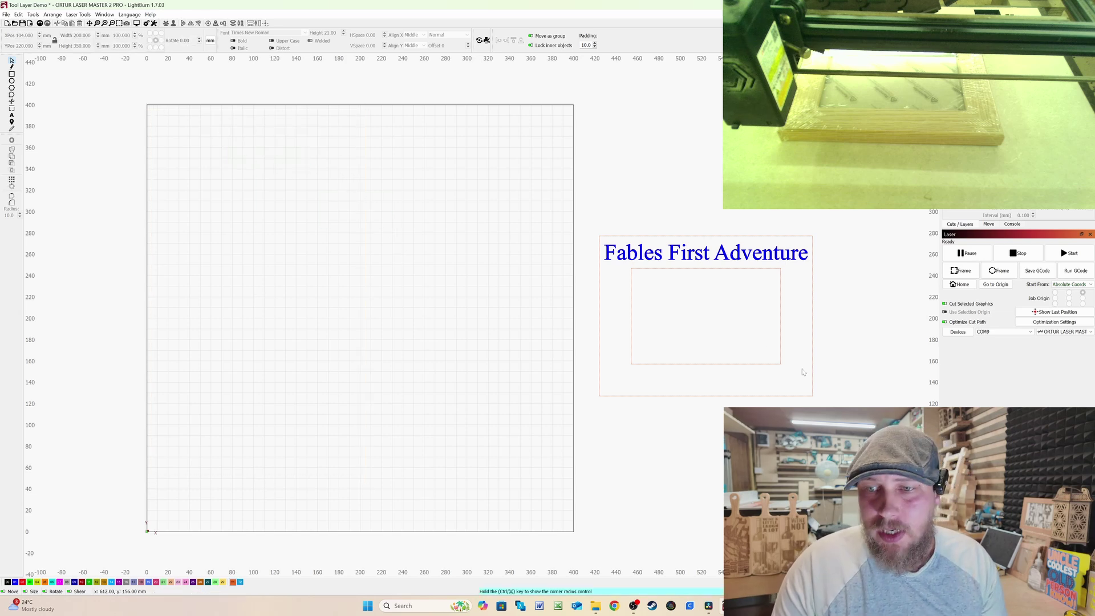
drag(826, 411, 577, 203)
scroll(706, 326, down, 1)
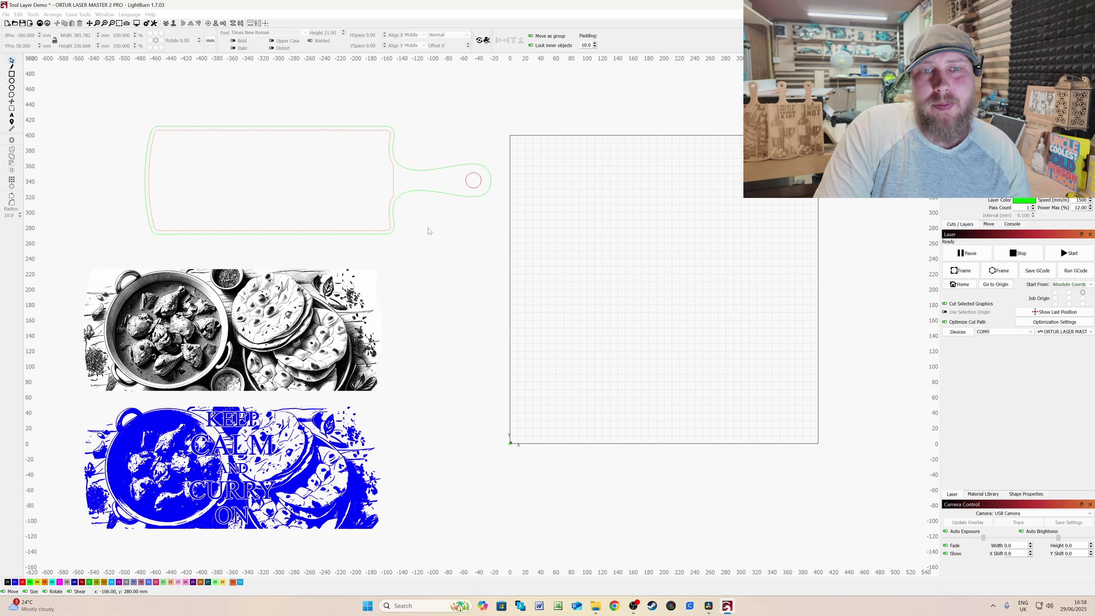
Step: Move the chopping board outline with its inner border and handle hole onto the workspace, centred at about X 260, Y 238 mm
drag(429, 228, 376, 164)
drag(318, 182, 475, 219)
drag(693, 263, 710, 261)
drag(673, 264, 424, 237)
click(399, 193)
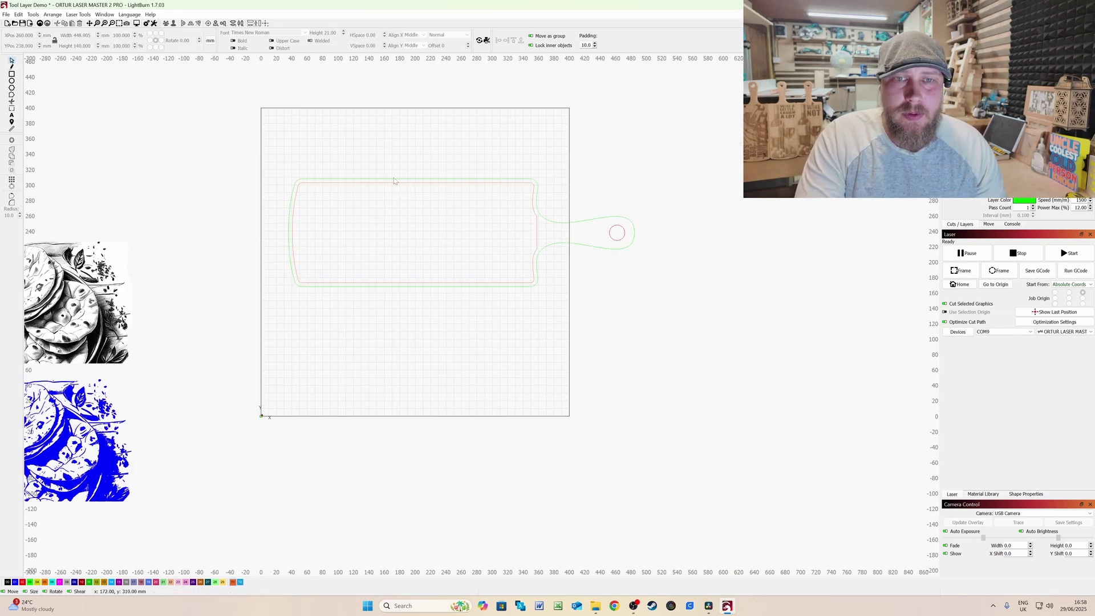
Step: Move the duplicate inner border out of the chopping board and delete it
click(393, 183)
drag(406, 243, 287, 282)
drag(287, 282, 496, 264)
scroll(152, 266, up, 3)
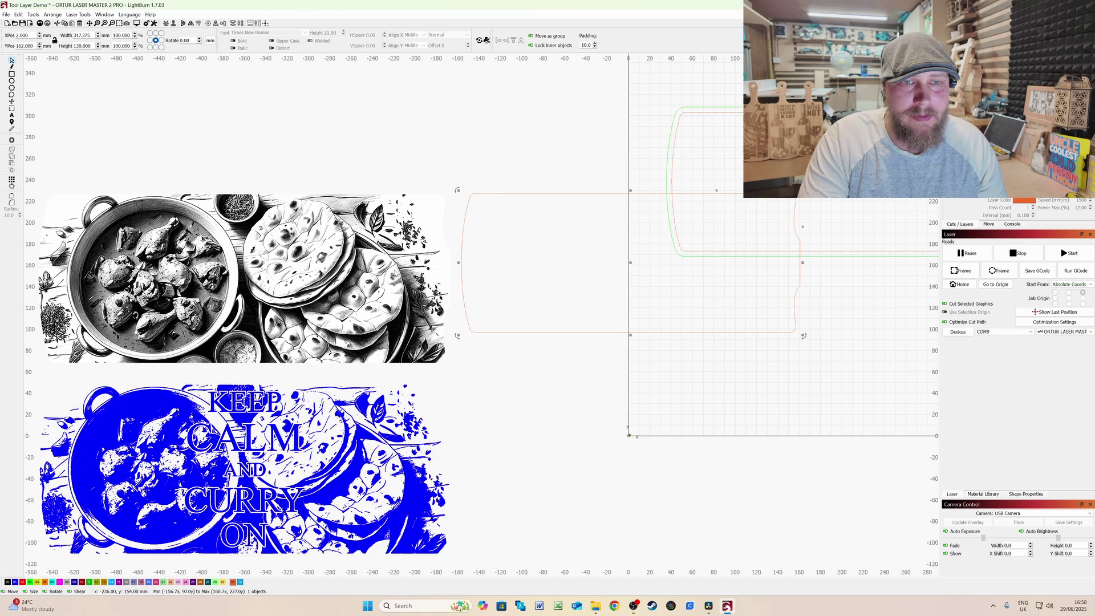
scroll(391, 265, down, 2)
drag(419, 276, 177, 287)
drag(324, 272, 481, 104)
drag(492, 186, 452, 226)
scroll(480, 236, up, 4)
key(Delete)
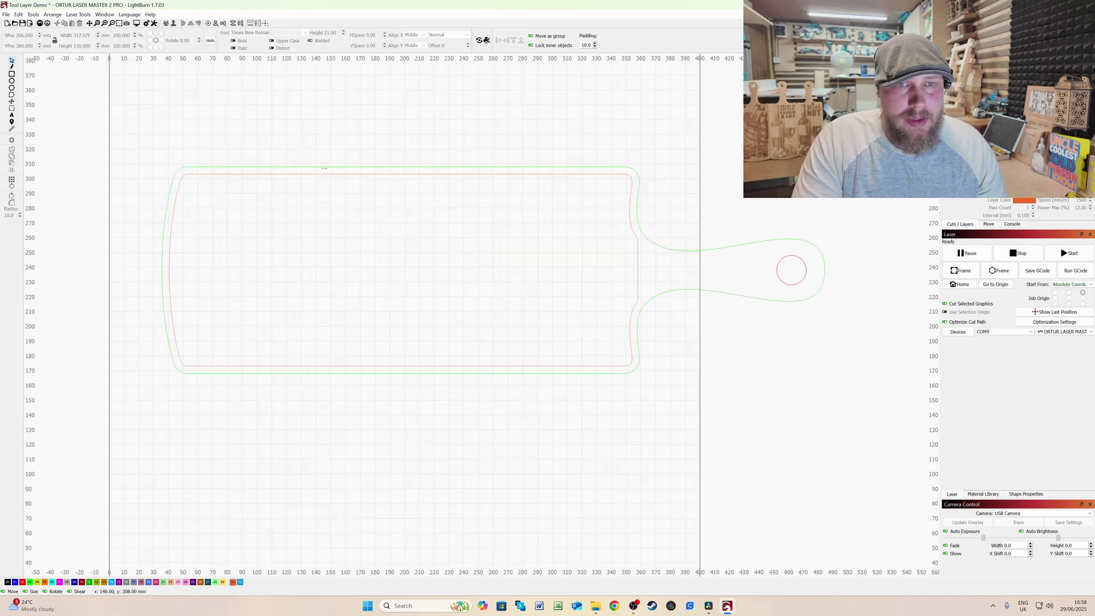
Step: Offset the chopping board's outer outline 5 mm inward with round corners, keeping the original
click(333, 166)
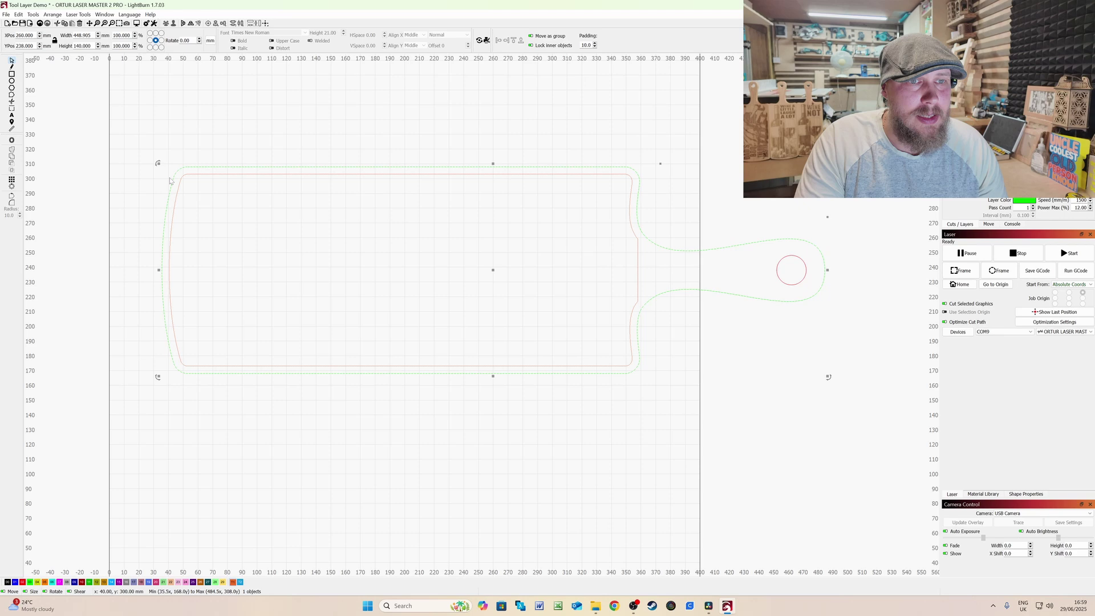
click(12, 142)
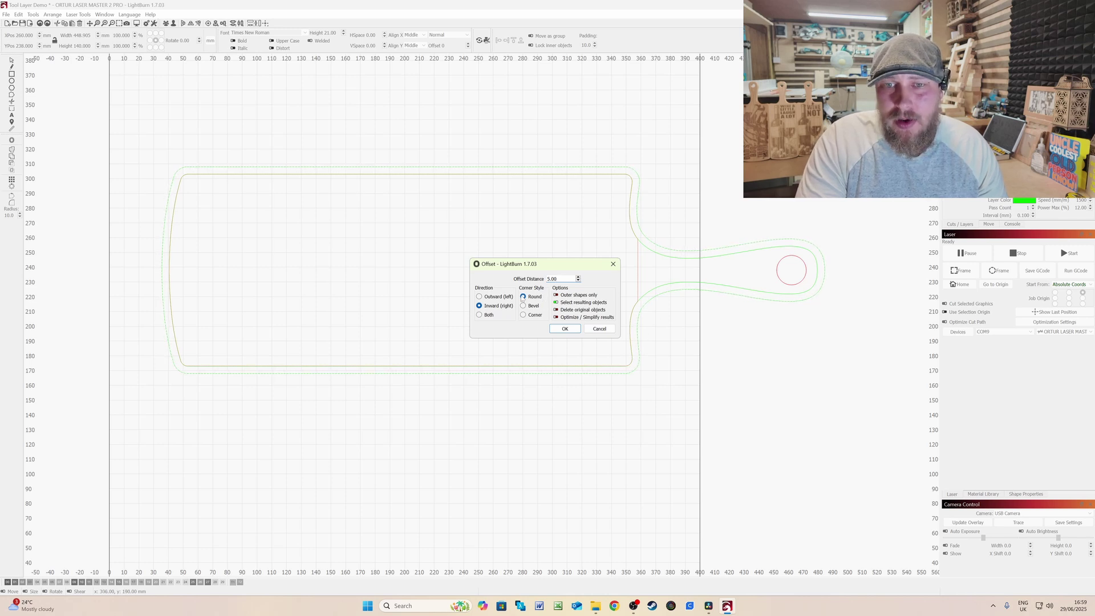
click(564, 329)
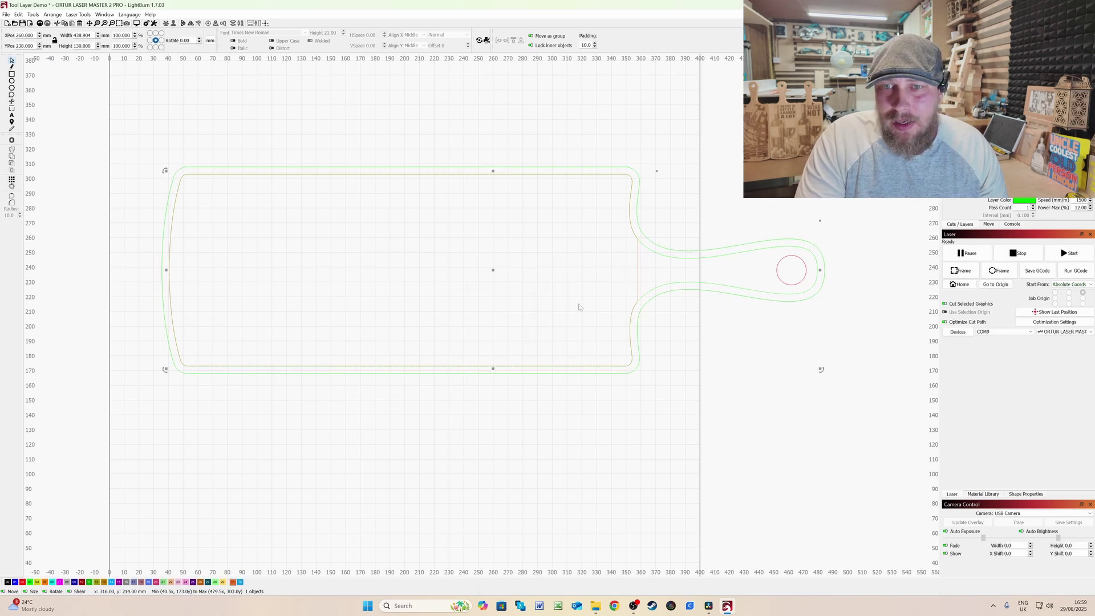
Step: Copy the inward offset outline, paste the copy, and undo the paste
click(672, 266)
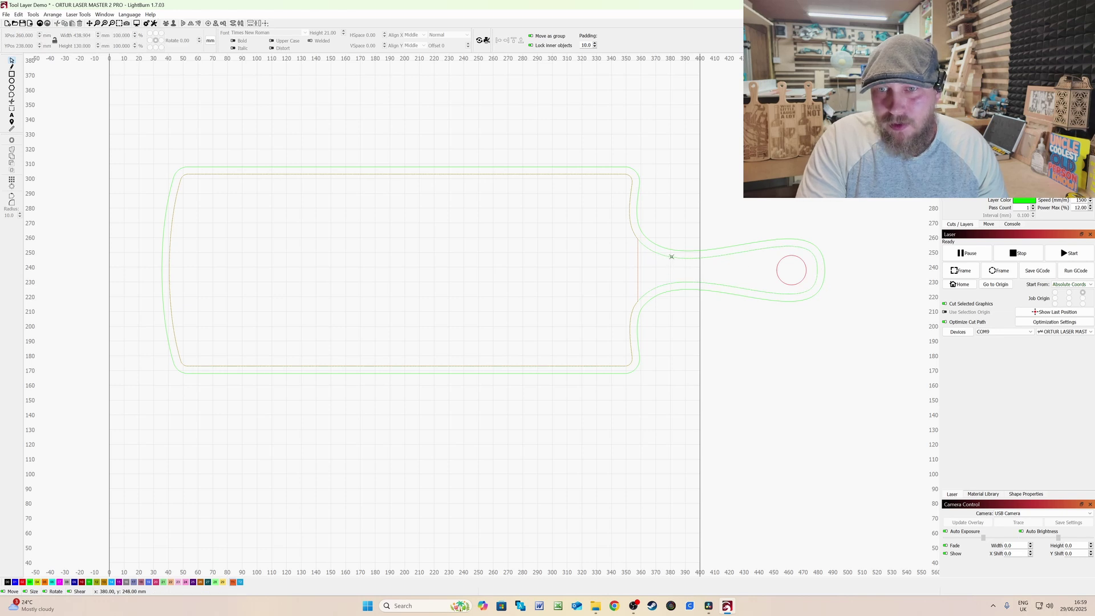
click(673, 257)
click(673, 258)
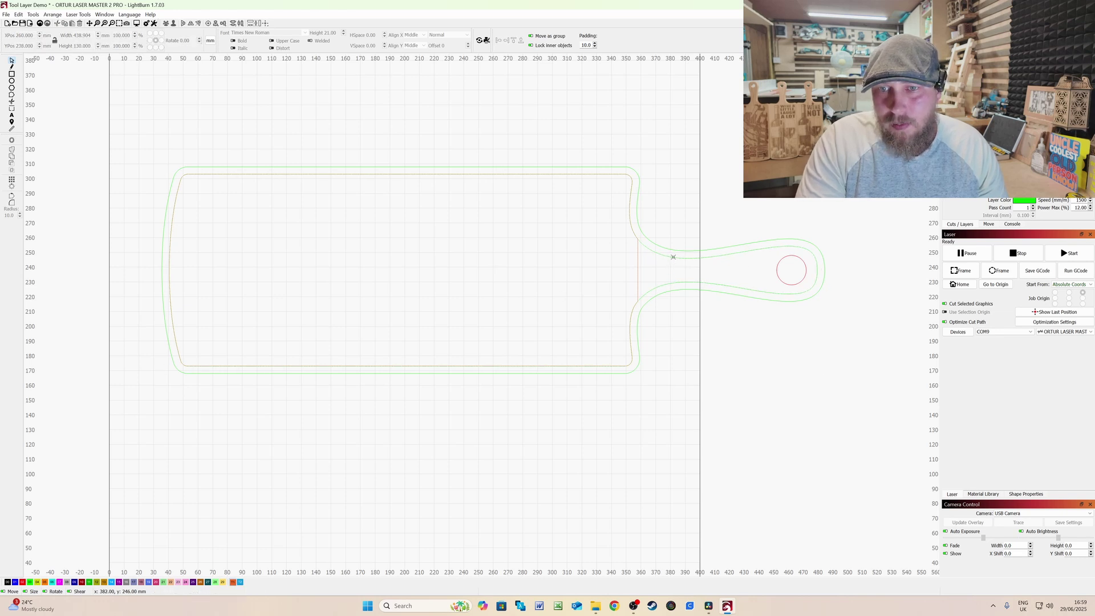
click(674, 257)
key(ctrl+c)
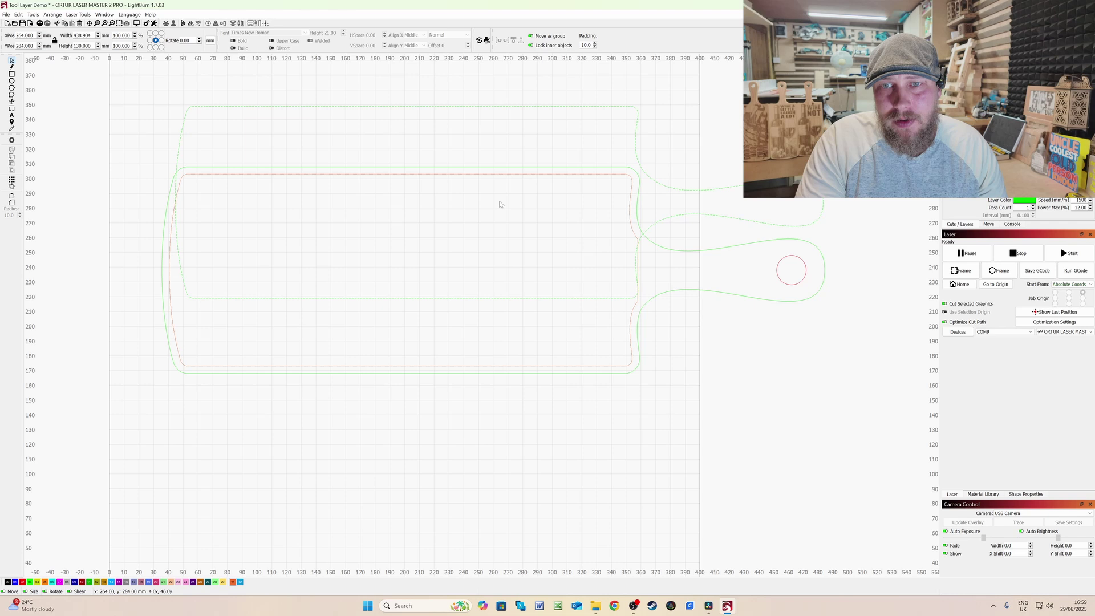
key(ctrl+v)
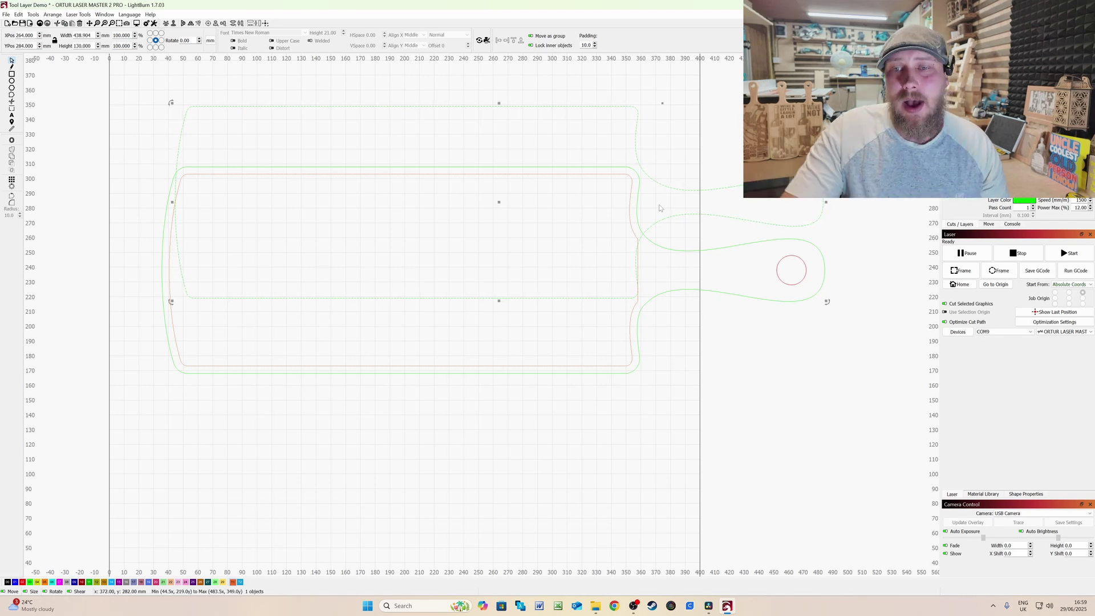
key(ctrl+z)
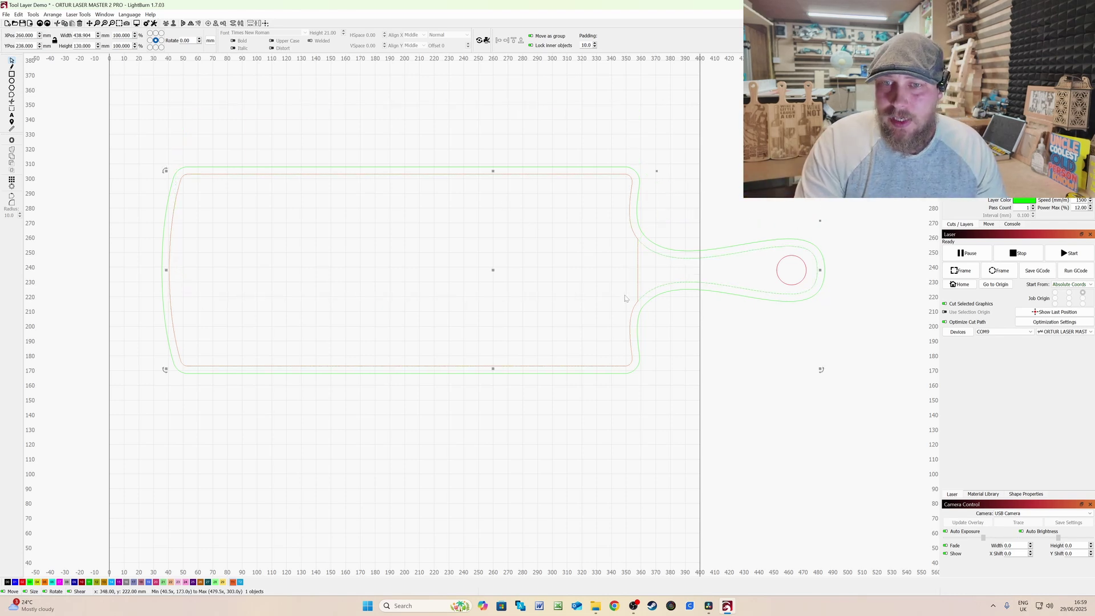
Step: Draw a rectangle about 180 × 96 mm over the board's handle and move its left edge onto the inner border's handle-side edge
click(206, 194)
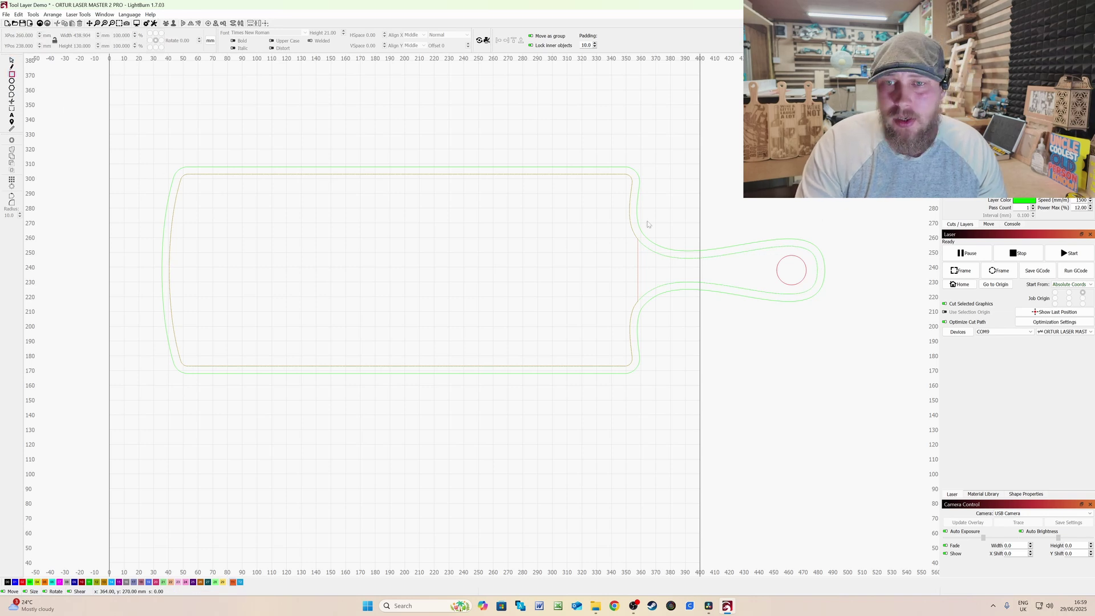
drag(650, 199, 915, 340)
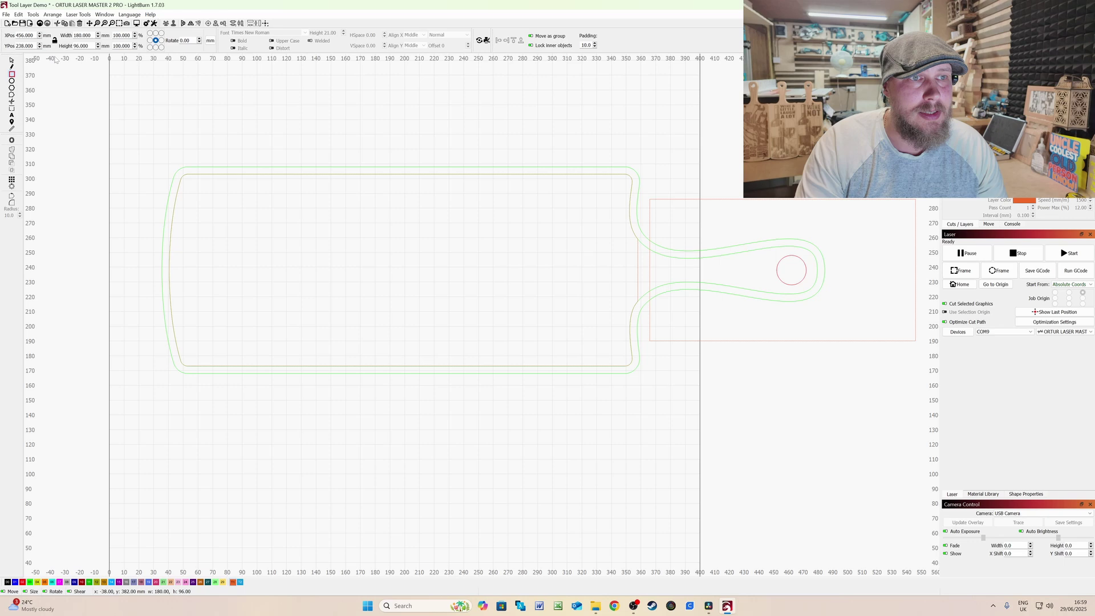
click(10, 59)
drag(671, 280, 544, 251)
scroll(544, 249, up, 3)
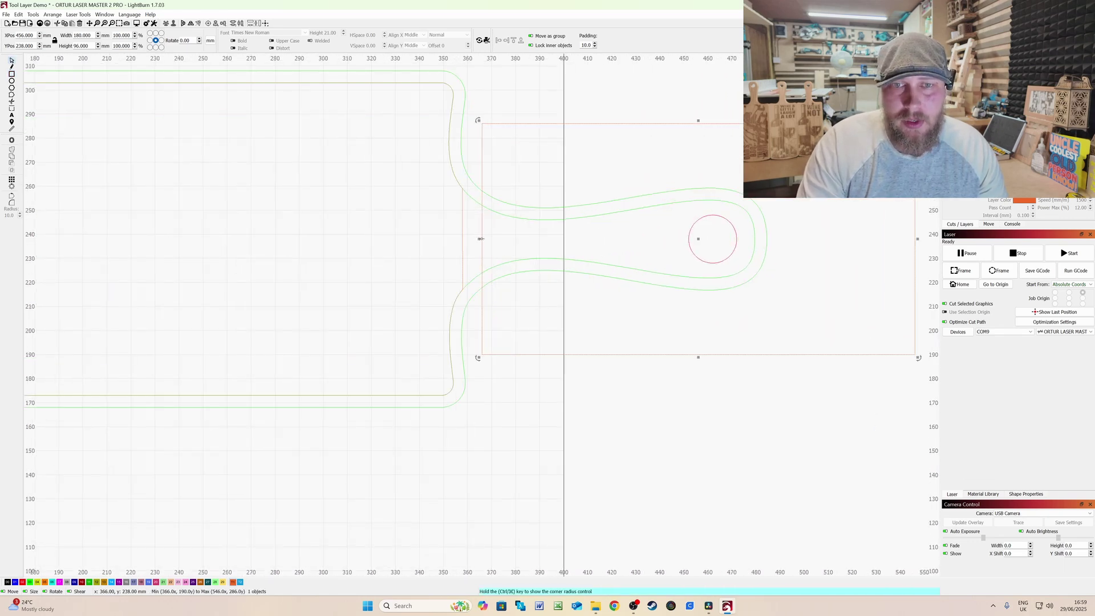
drag(481, 238, 461, 240)
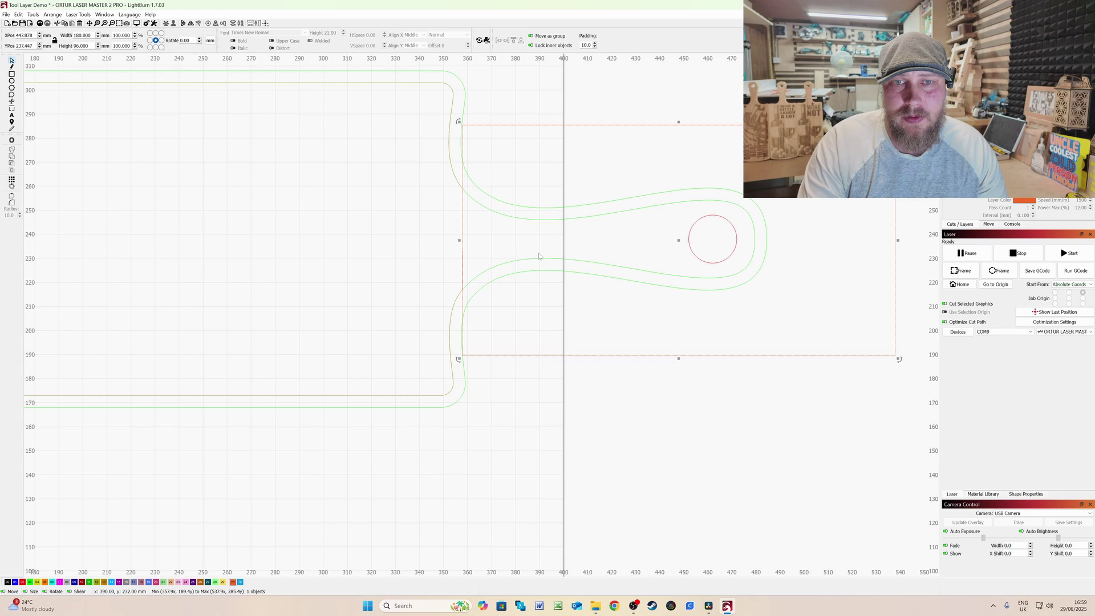
Step: Move the copied inner outline together with the handle rectangle to the empty area below the chopping board
scroll(538, 256, down, 2)
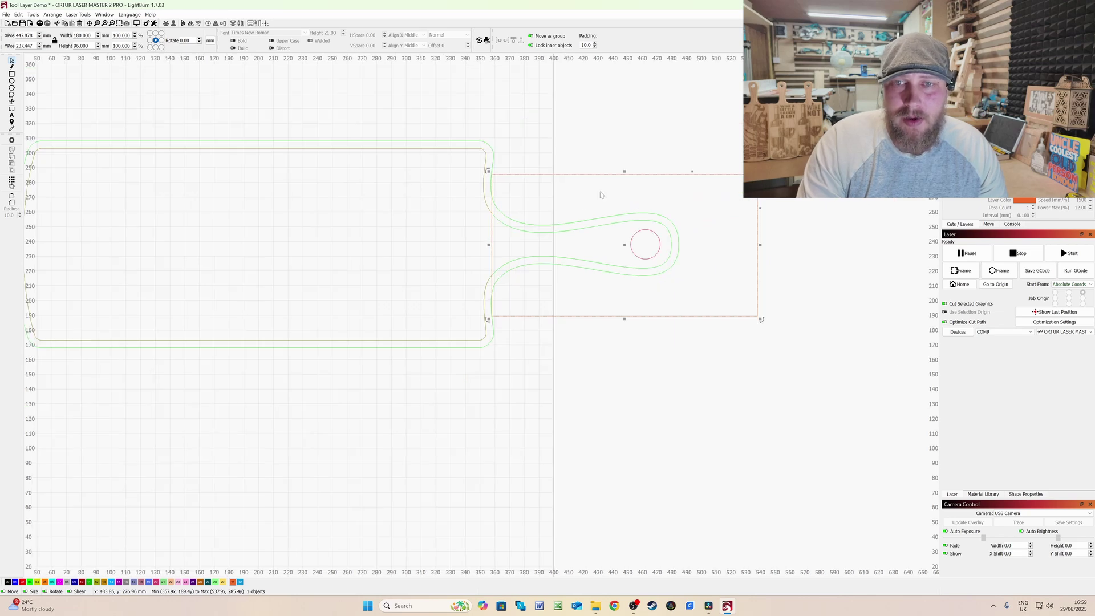
shift+click(393, 246)
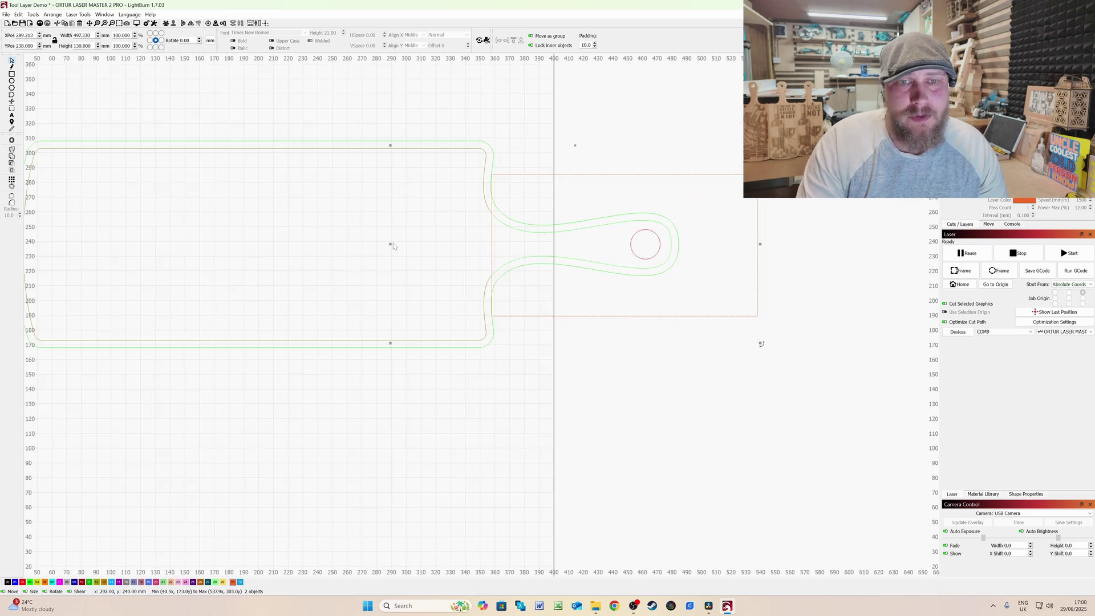
drag(391, 244, 430, 440)
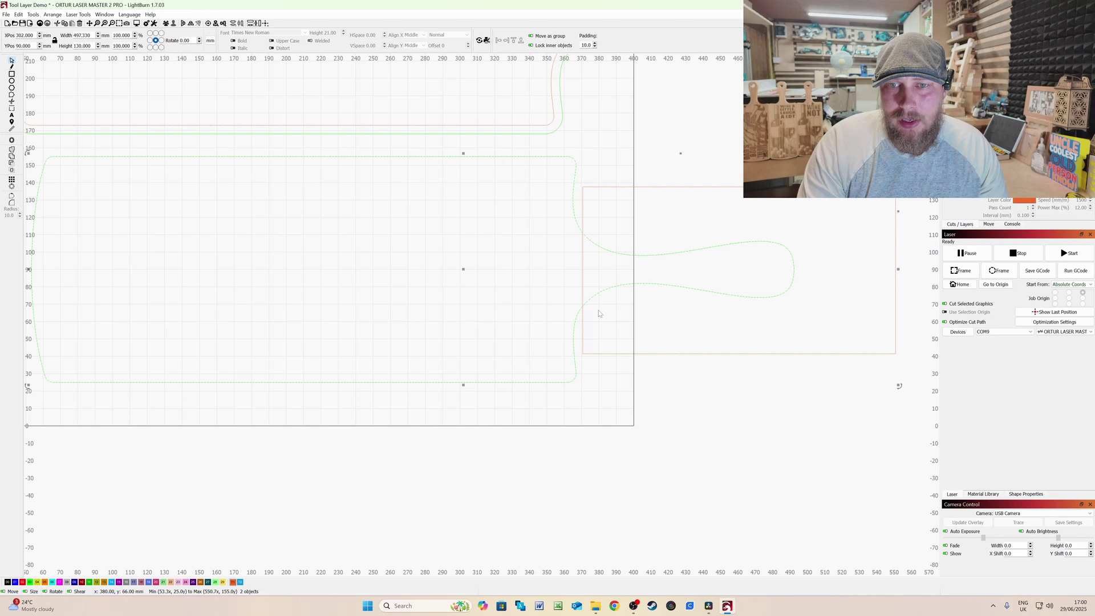
Step: Boolean-subtract the handle rectangle from the copied outline so only the board's body shape remains, undoing the reversed subtraction
click(12, 164)
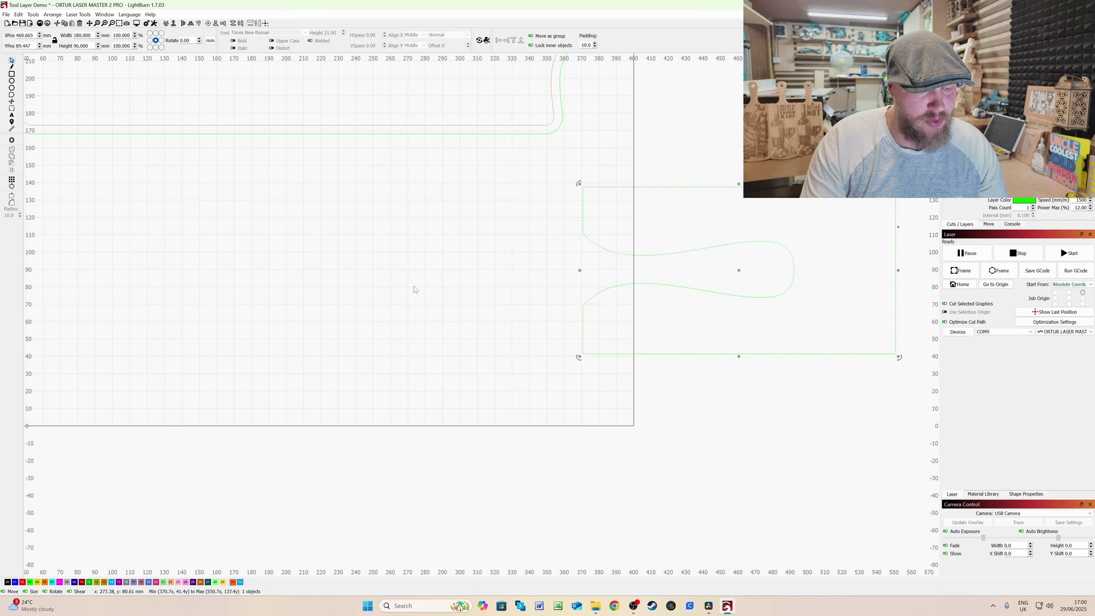
key(ctrl+z)
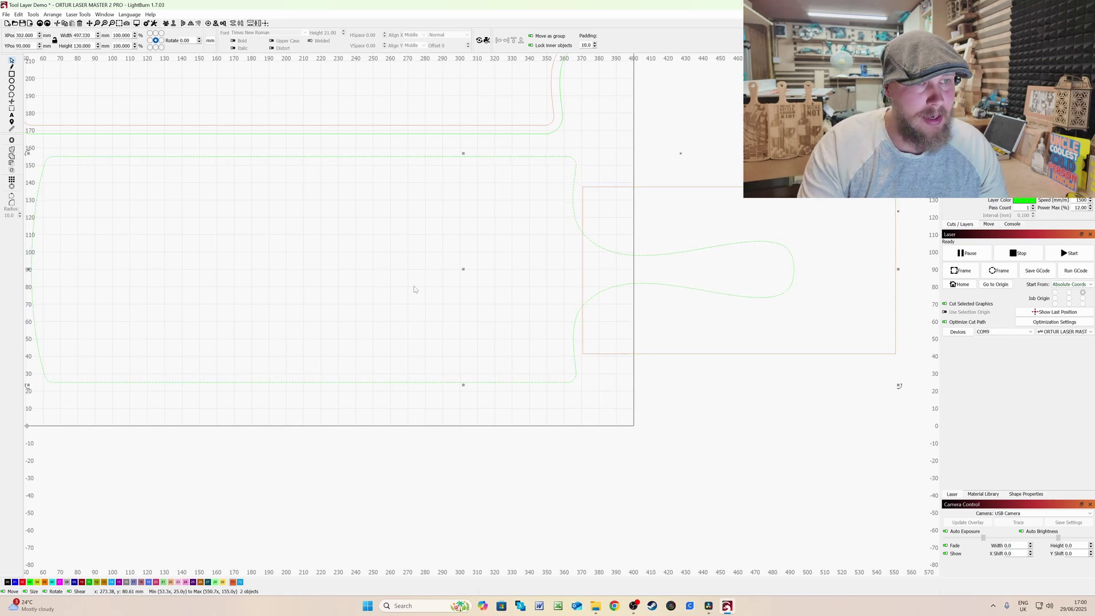
click(12, 164)
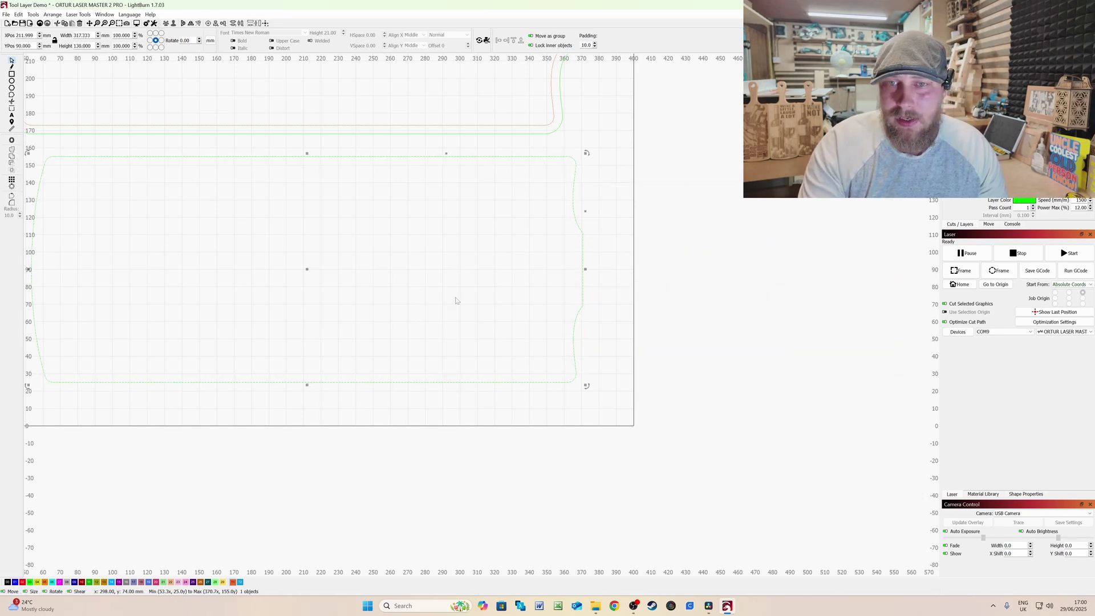
Step: Assign the trimmed outline to the orange tool layer and place it back inside the chopping board's outer outline
scroll(363, 302, down, 3)
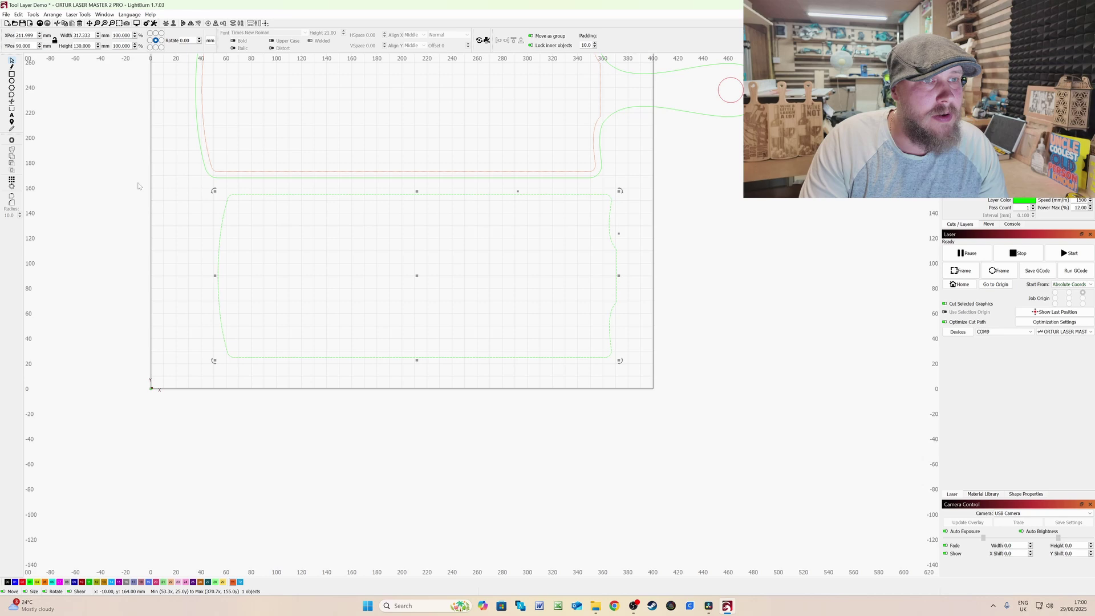
click(232, 583)
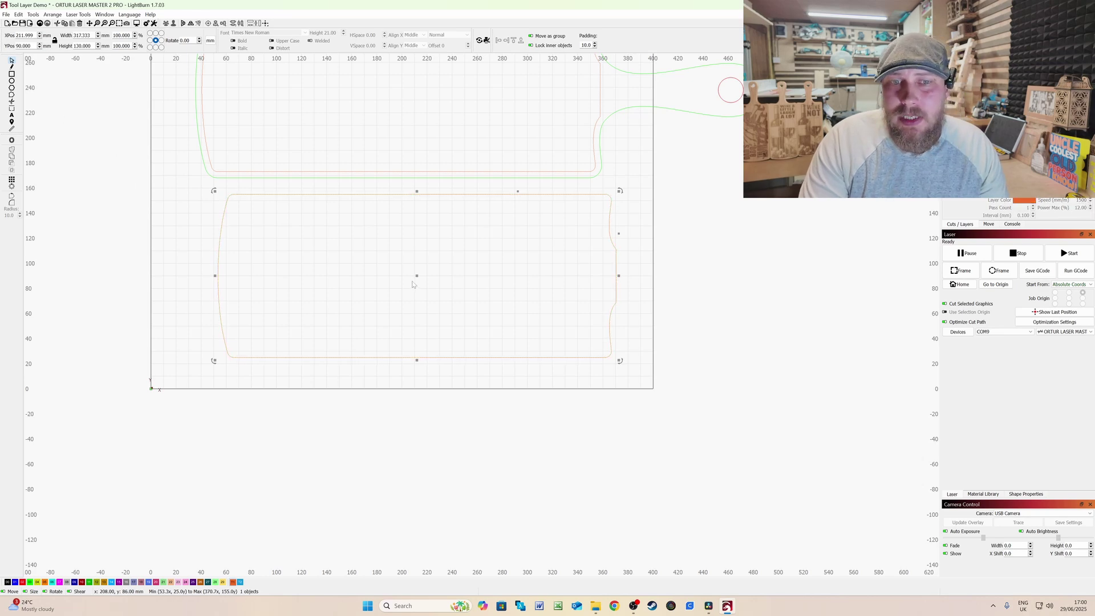
scroll(416, 276, up, 5)
drag(418, 394, 406, 211)
right_click(512, 130)
click(256, 272)
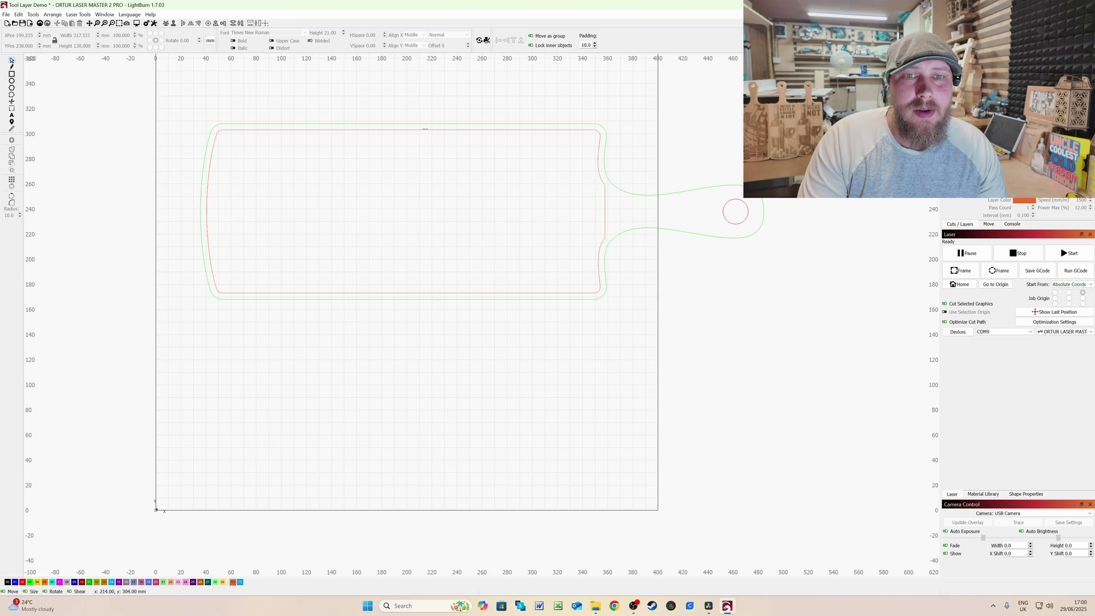
Step: Move the tool-layer border off the chopping board and place it over the black-and-white curry photo
click(425, 129)
scroll(400, 228, down, 2)
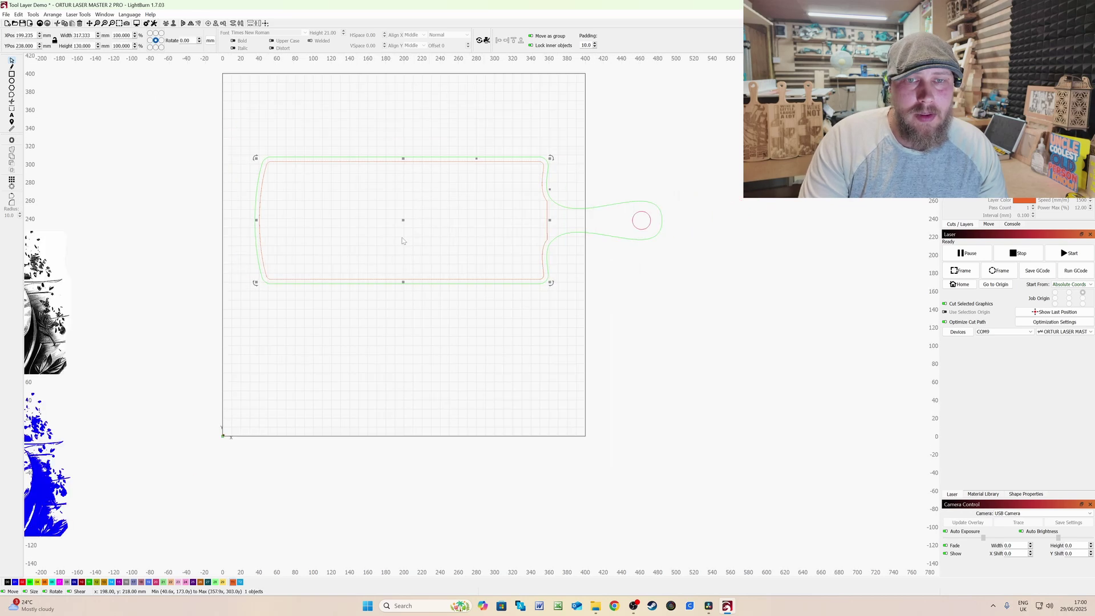
drag(403, 220, 271, 278)
drag(272, 277, 738, 266)
scroll(738, 267, down, 1)
drag(591, 269, 270, 298)
scroll(814, 267, up, 1)
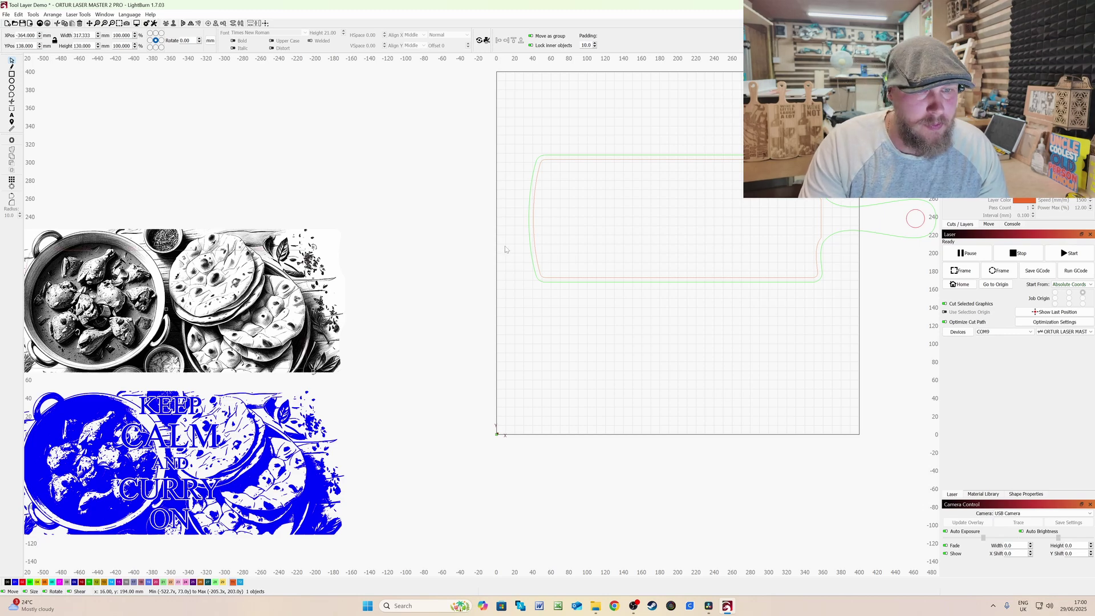
drag(374, 288, 453, 264)
scroll(334, 261, up, 3)
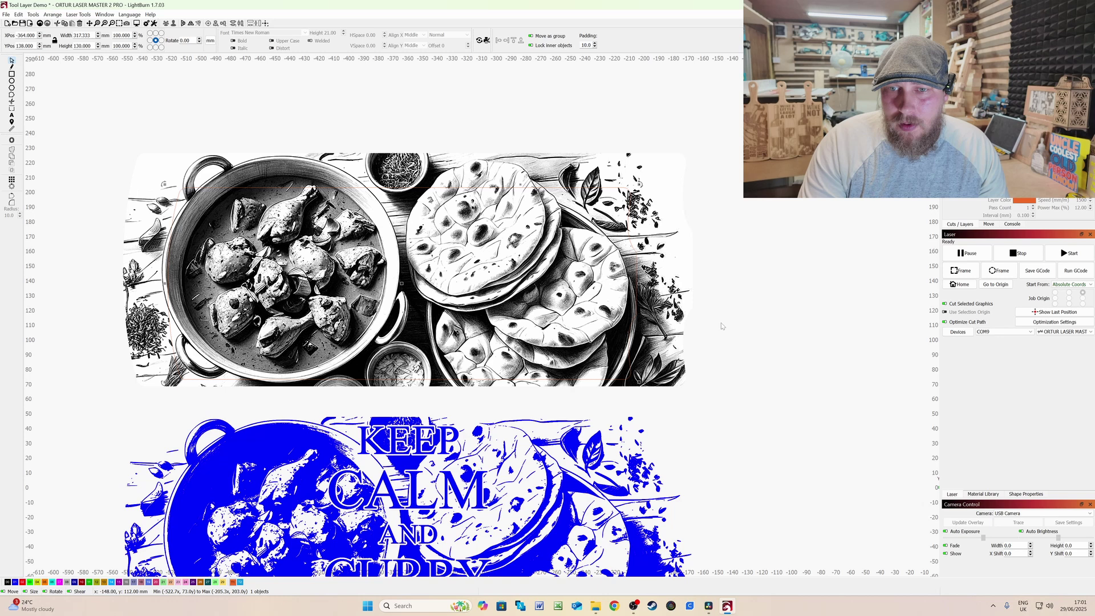
Step: Align the curry photo and the border to a common centre and apply the border as a mask to the photo
drag(721, 325, 576, 251)
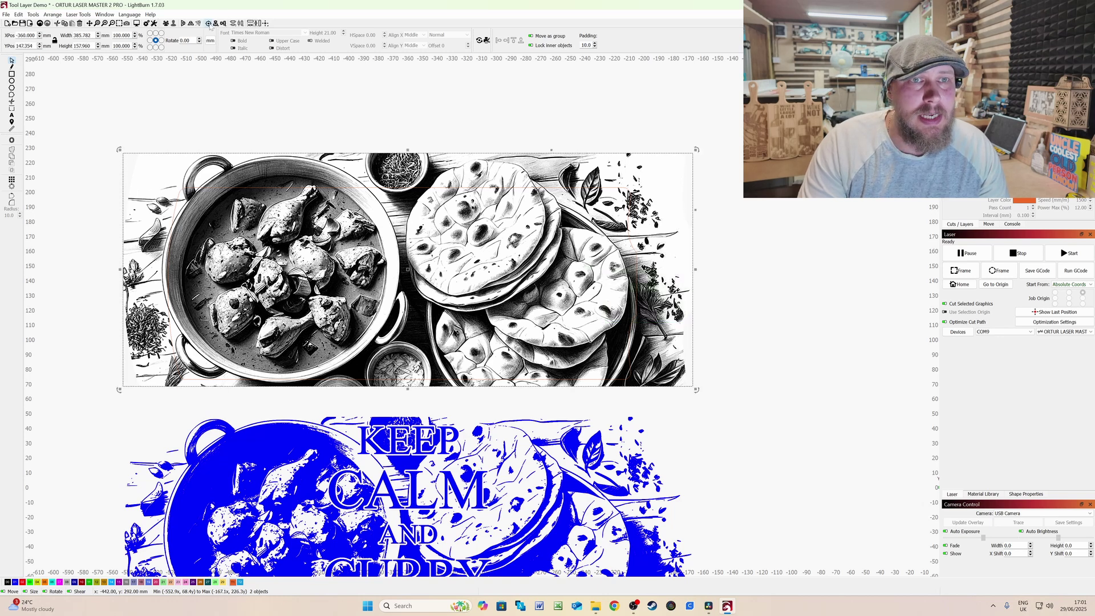
drag(315, 174, 310, 189)
mouse_move(758, 308)
mouse_down()
mouse_move(680, 234)
mouse_move(513, 259)
mouse_up()
right_click(485, 287)
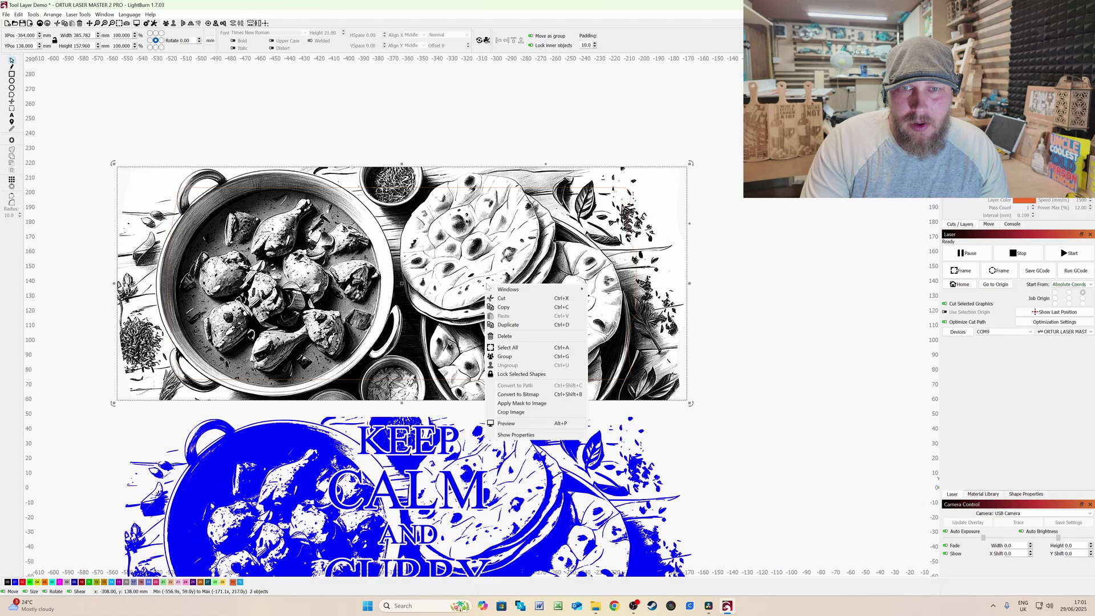
click(525, 404)
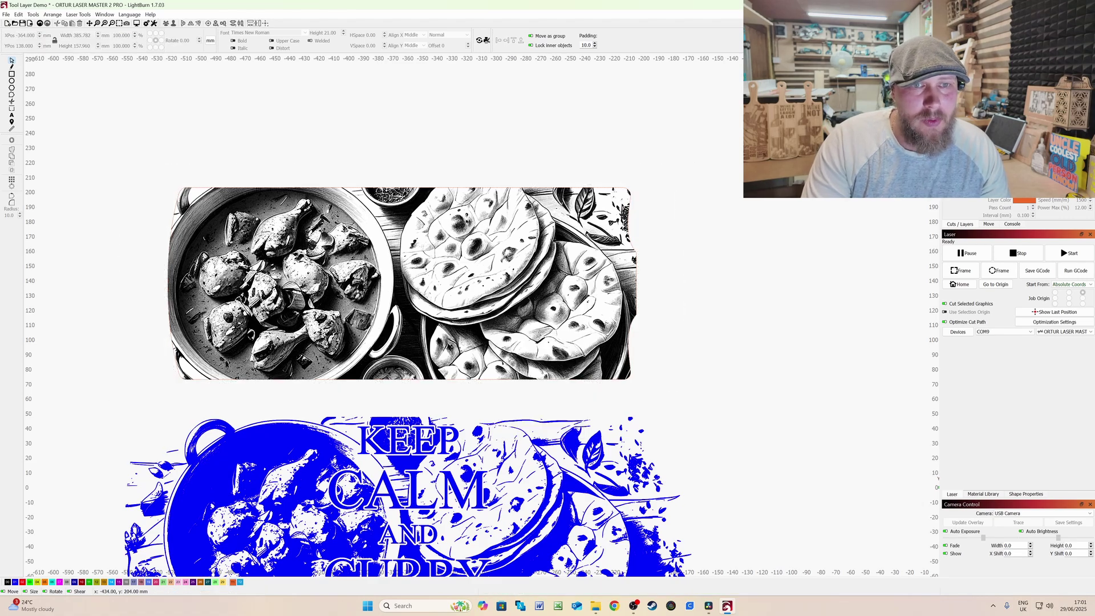
Step: Scale the masked curry photo down to about 351 × 144 mm about its centre and flatten its image mask
scroll(370, 192, up, 5)
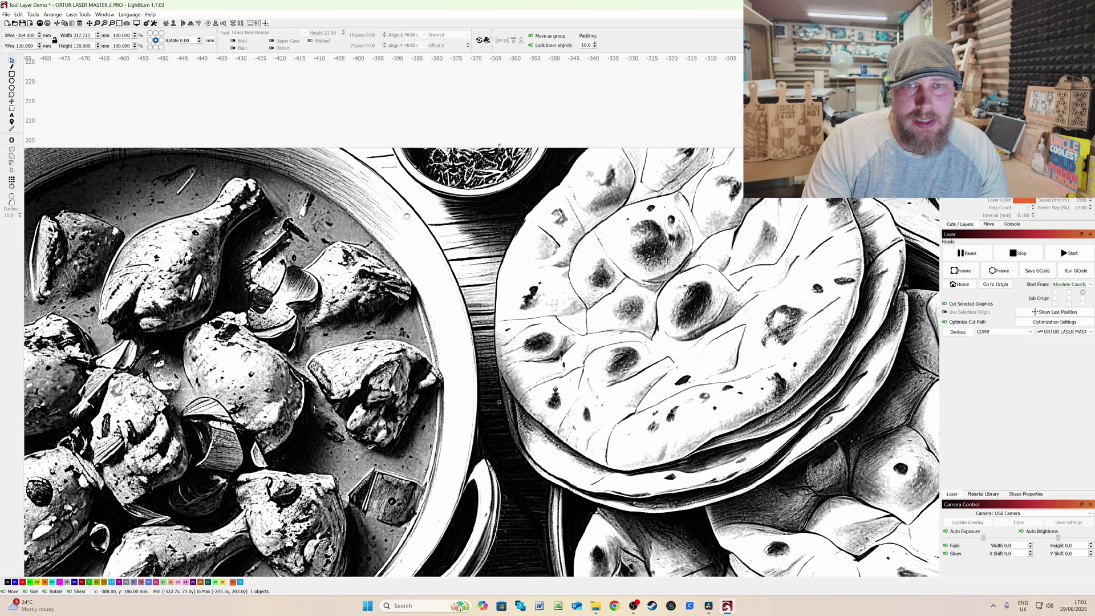
scroll(407, 216, down, 3)
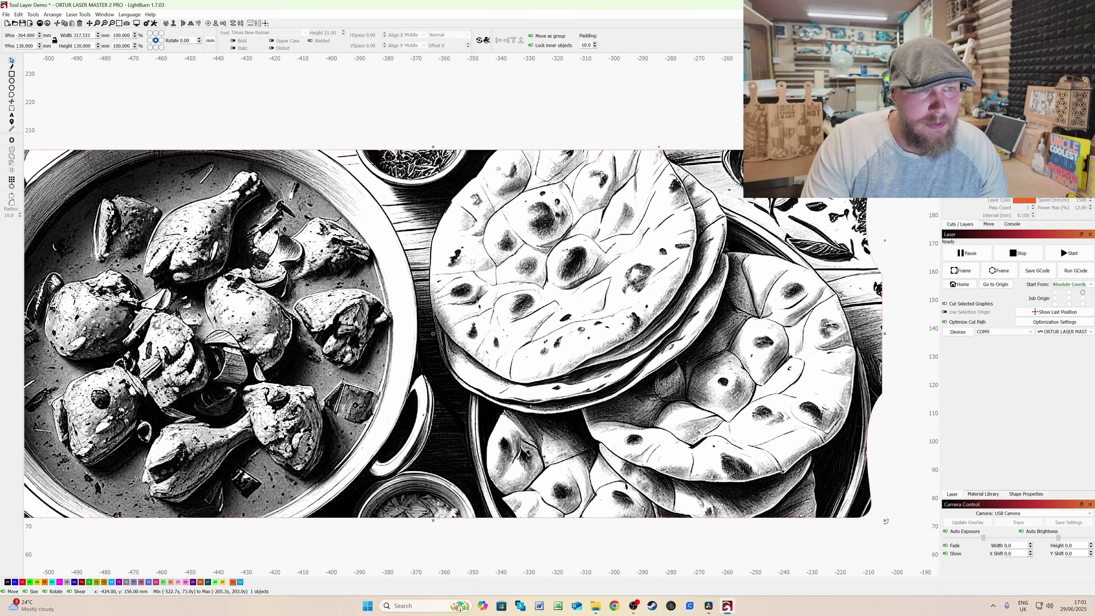
drag(279, 273, 397, 230)
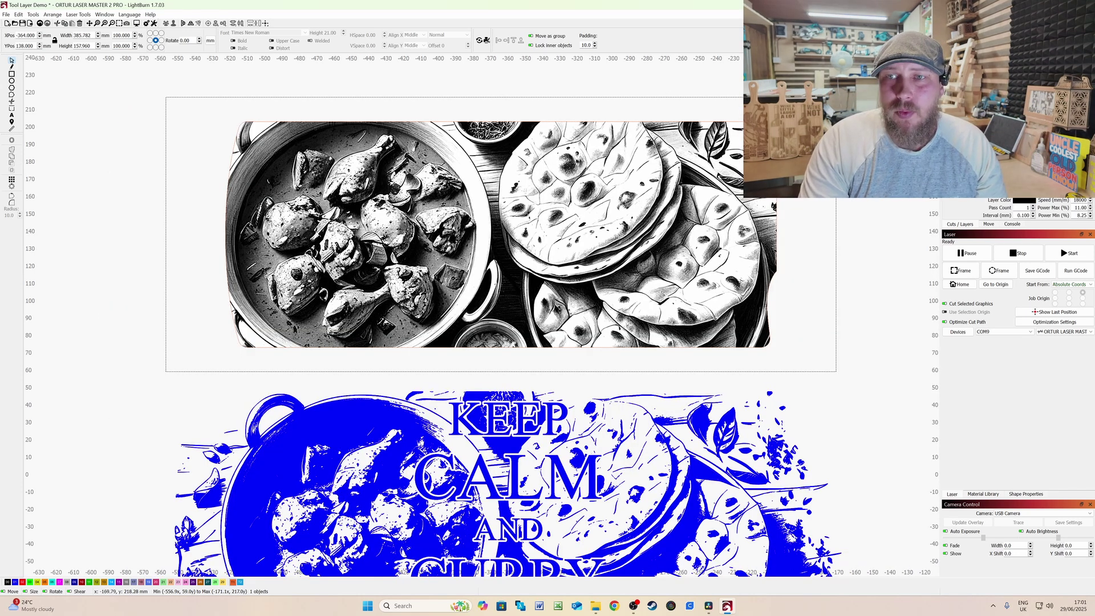
drag(838, 95, 808, 121)
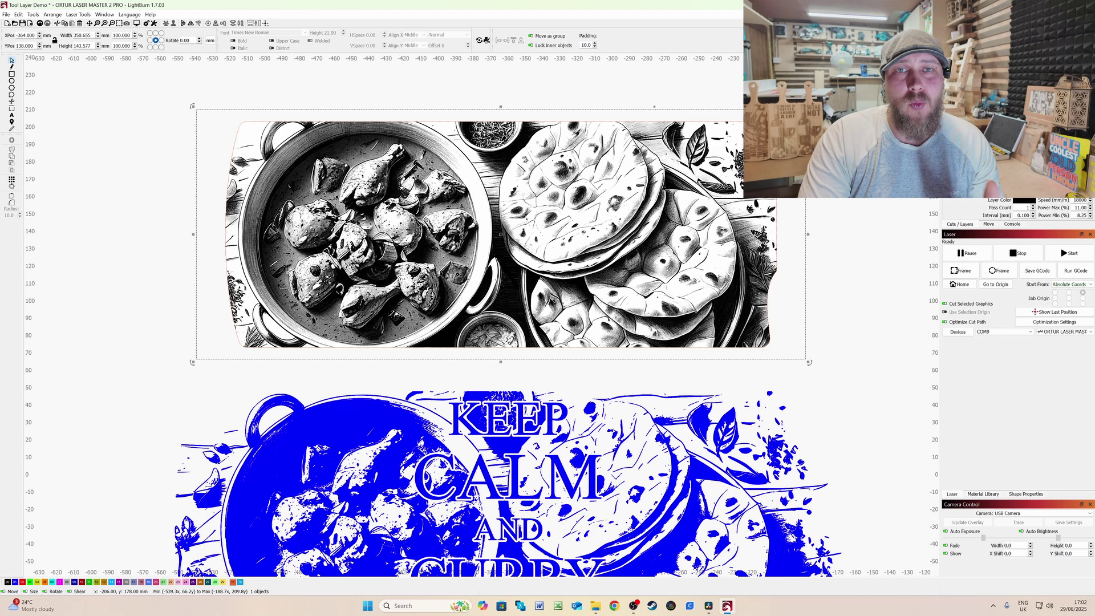
right_click(531, 213)
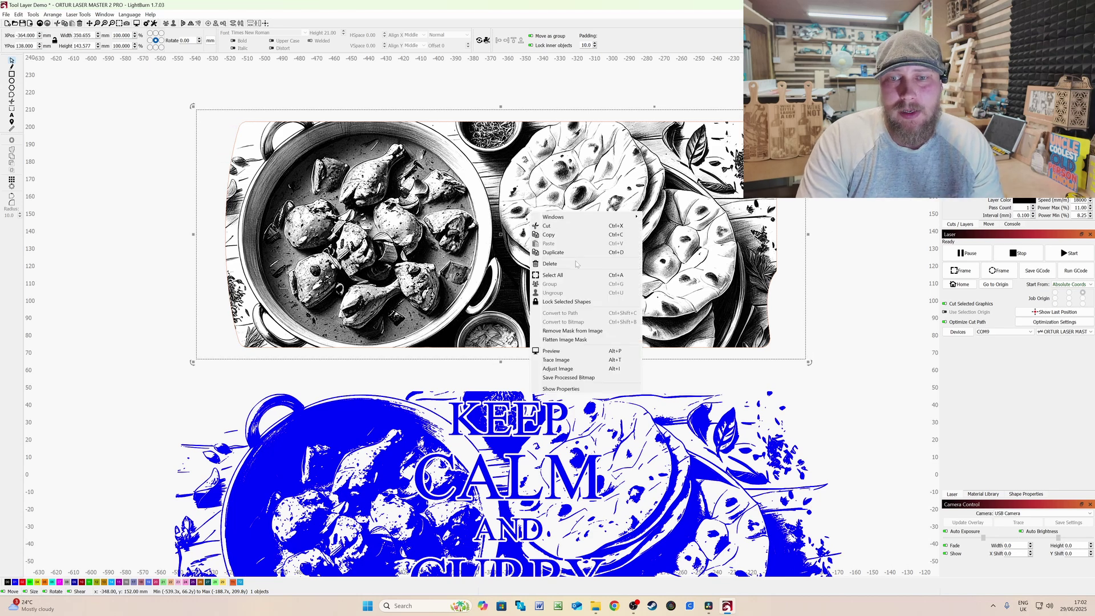
click(565, 340)
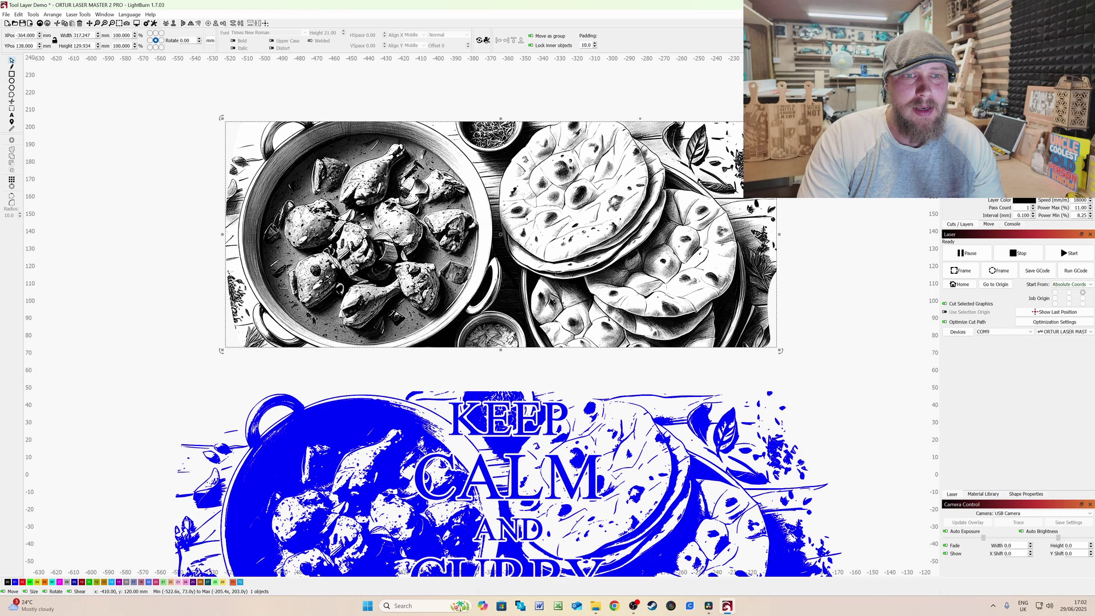
Step: Move the flattened curry photo onto the chopping board, fit it to the inner border, and inspect its edges
scroll(465, 213, down, 3)
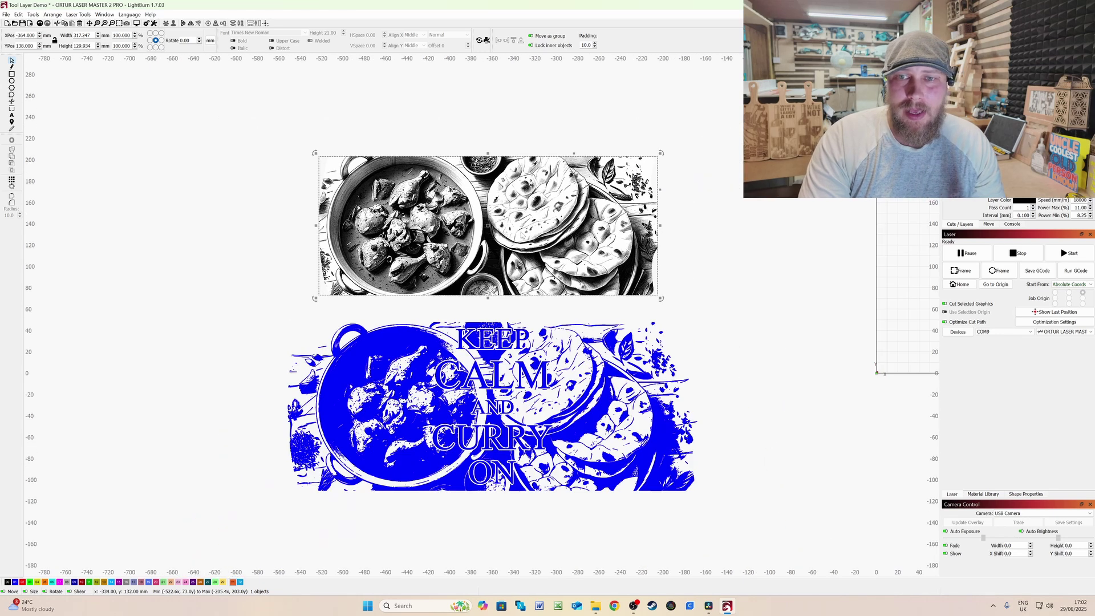
drag(493, 211, 854, 152)
scroll(347, 234, down, 1)
scroll(884, 124, up, 2)
scroll(685, 184, up, 3)
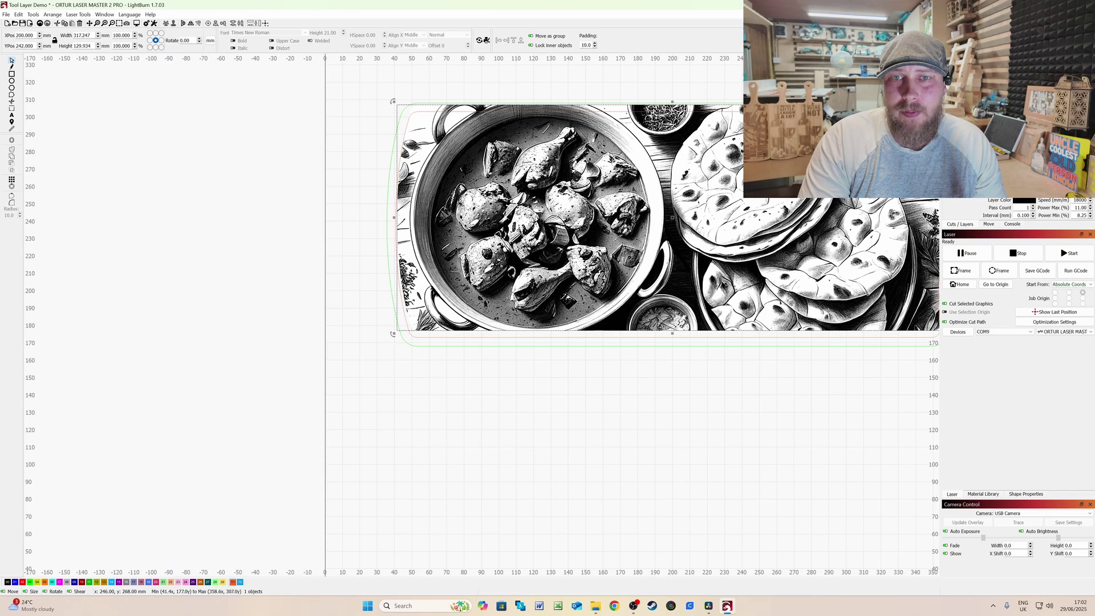
scroll(640, 237, down, 2)
drag(611, 252, 610, 257)
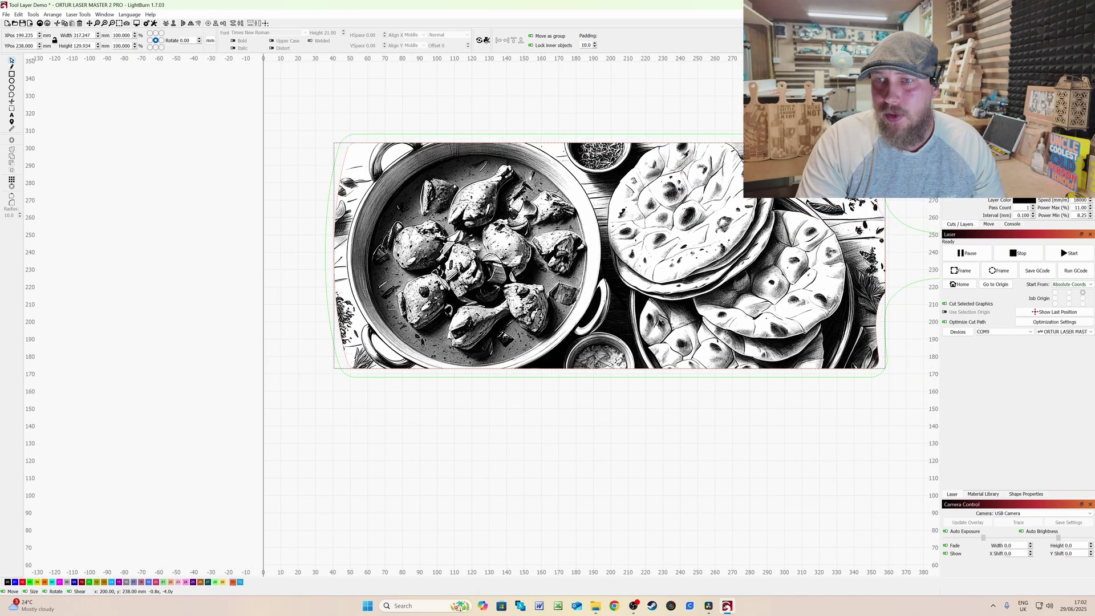
scroll(350, 154, up, 3)
scroll(350, 154, up, 2)
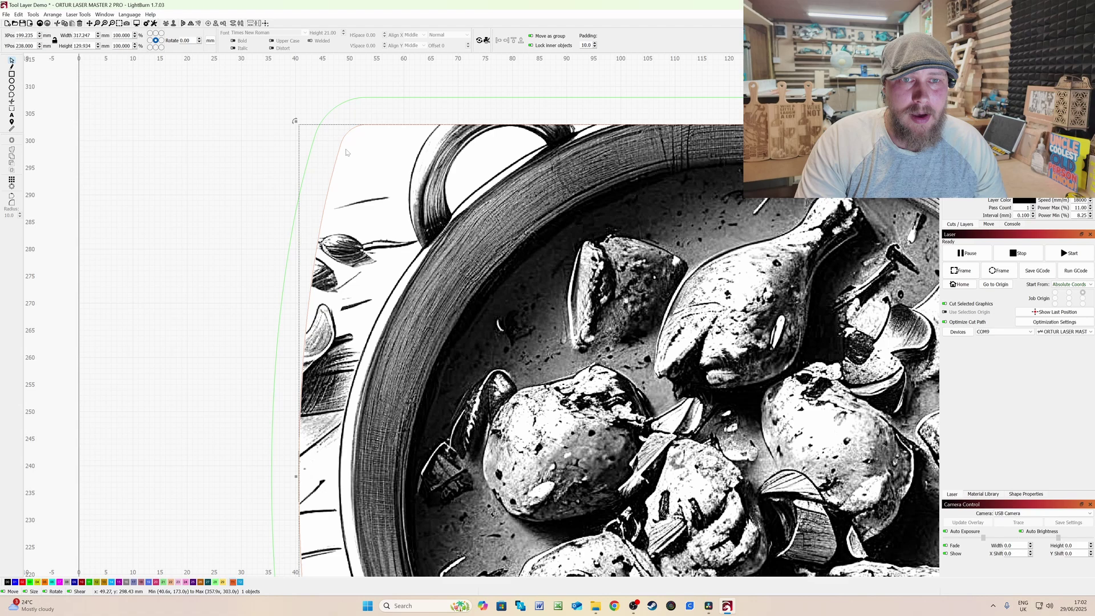
scroll(308, 316, down, 2)
drag(743, 461, 626, 299)
scroll(625, 300, down, 6)
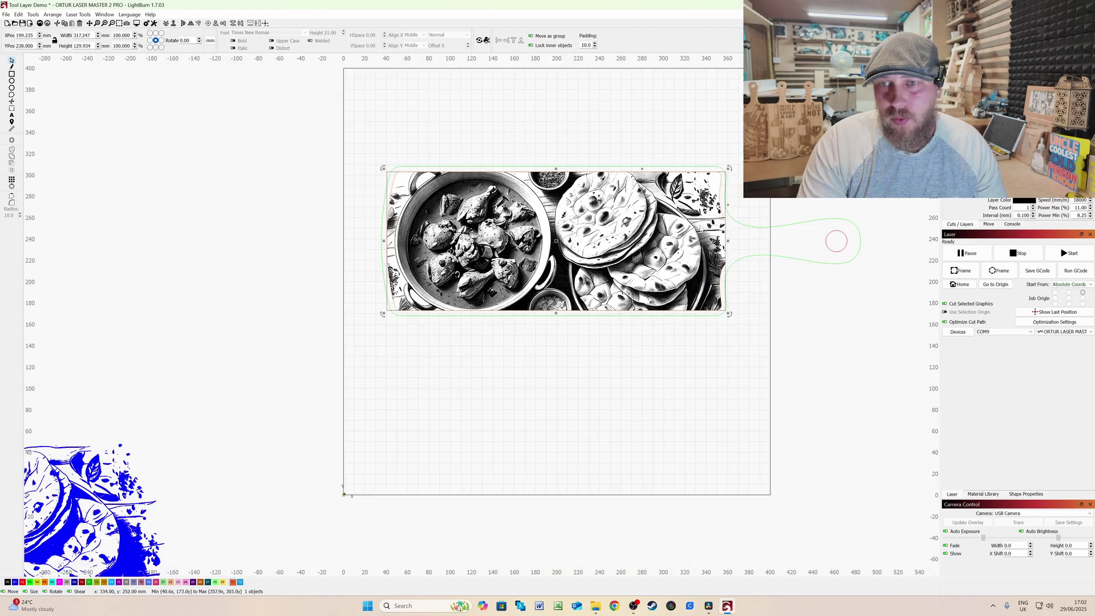
Step: Clear the work area by moving the curry photo and the chopping board outlines out beside it
drag(557, 240, 97, 234)
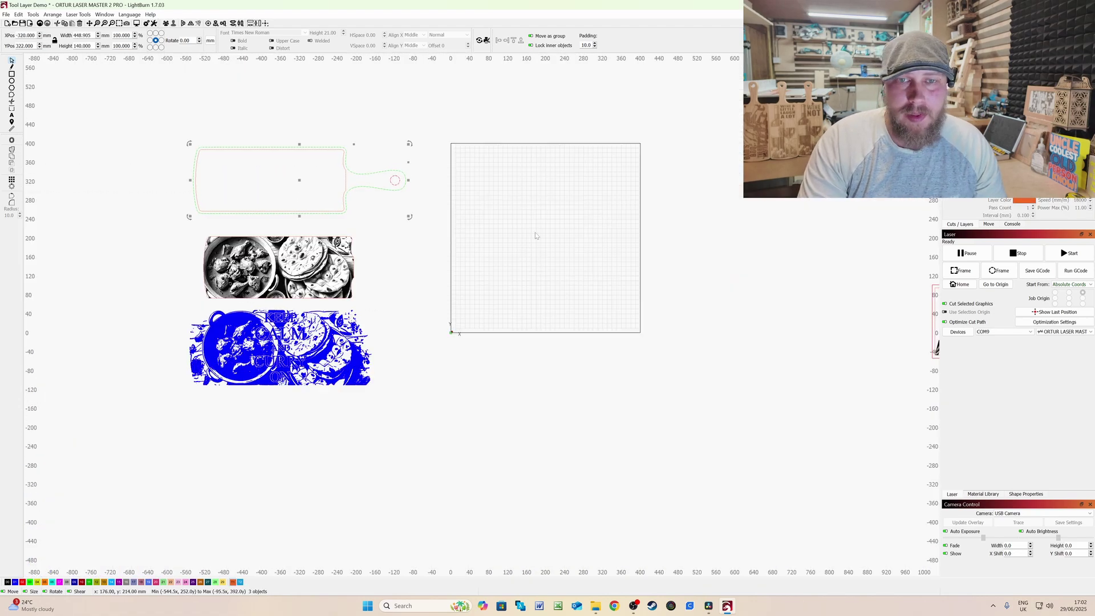
scroll(678, 249, up, 1)
drag(839, 234, 640, 228)
drag(497, 248, 268, 282)
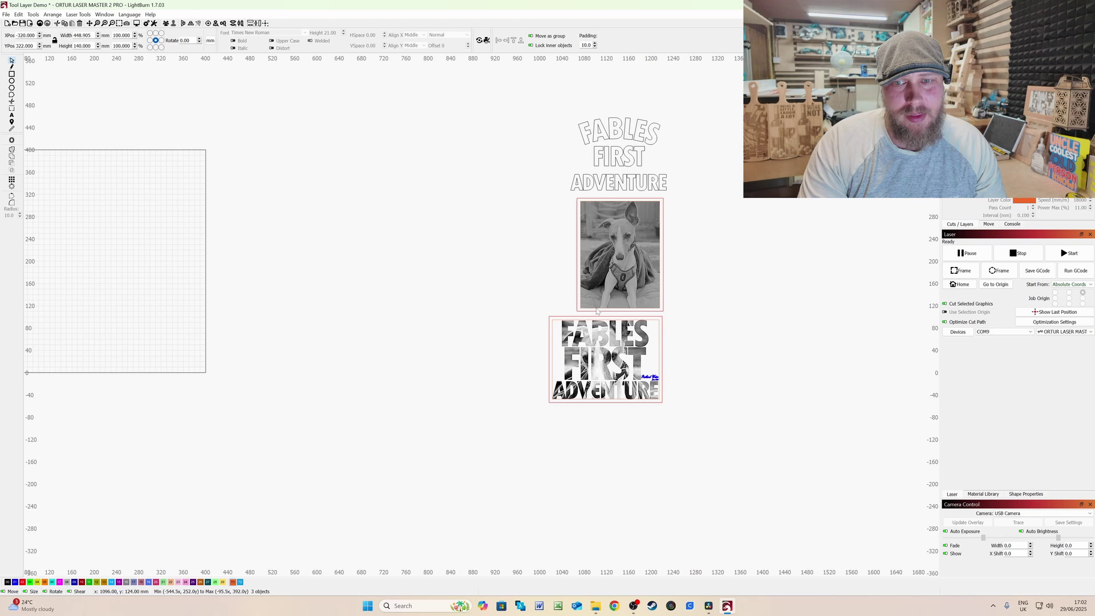
Step: Examine the dog photo, its frame and the FABLES FIRST ADVENTURE lettering in the picture frame design
drag(713, 288, 581, 285)
scroll(523, 322, up, 1)
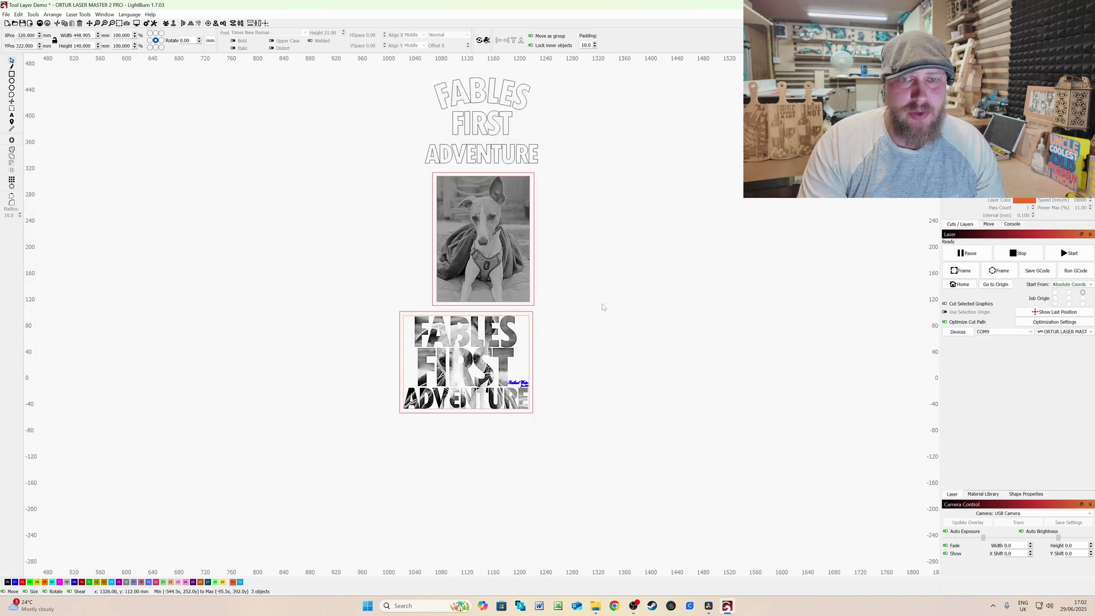
scroll(604, 301, up, 1)
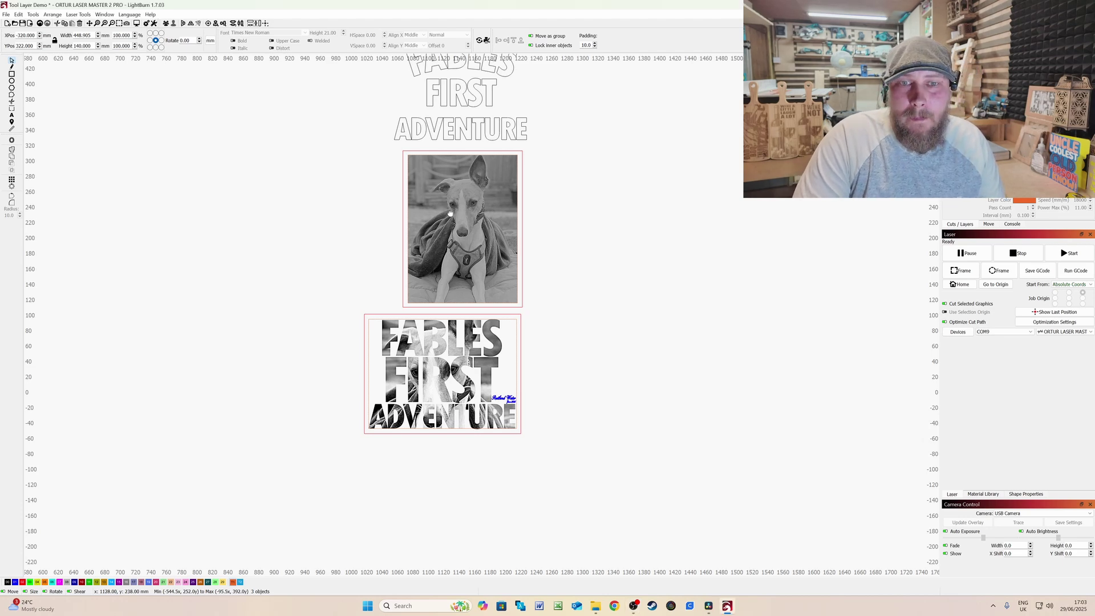
drag(449, 210, 503, 278)
scroll(576, 298, up, 2)
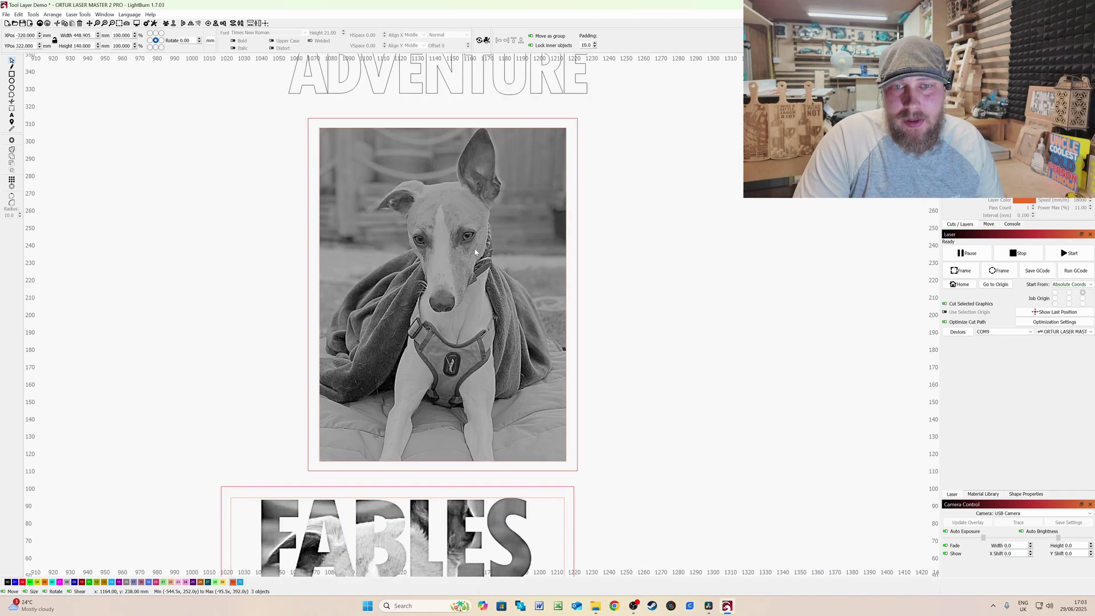
click(478, 257)
drag(679, 269, 688, 320)
scroll(687, 320, up, 1)
scroll(621, 184, down, 4)
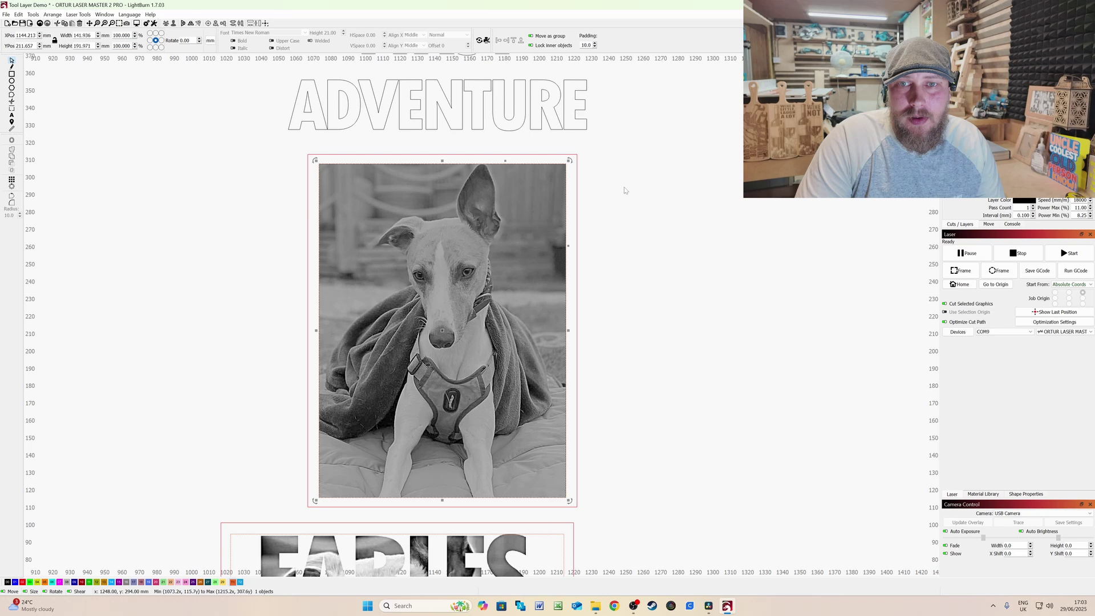
Step: Place the dog photo over the FABLES FIRST ADVENTURE lettering and apply the lettering to it as an image mask
drag(635, 178, 528, 102)
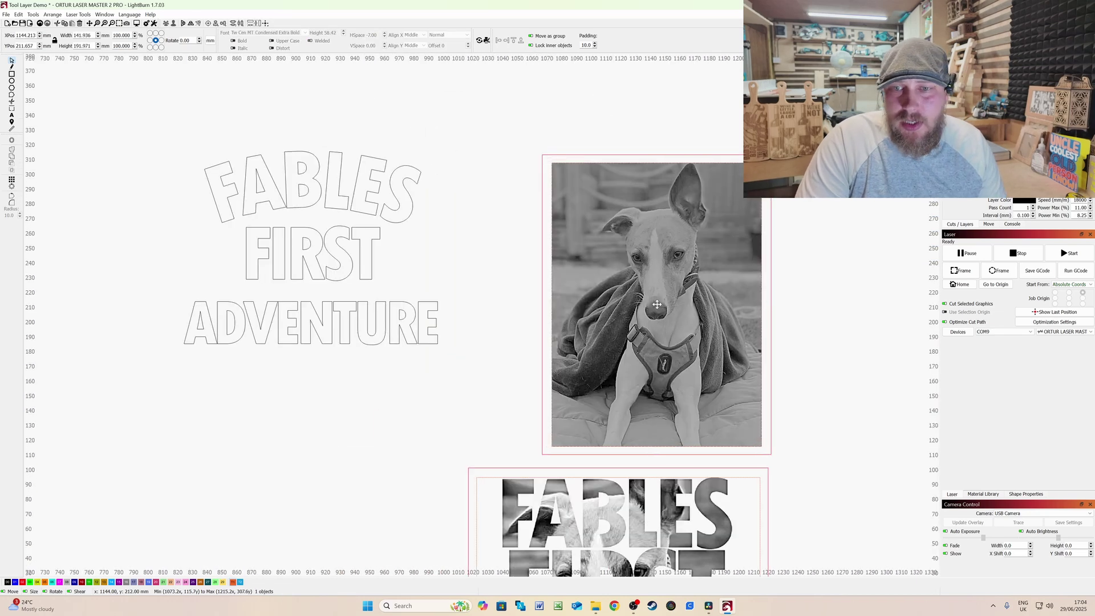
drag(657, 304, 311, 247)
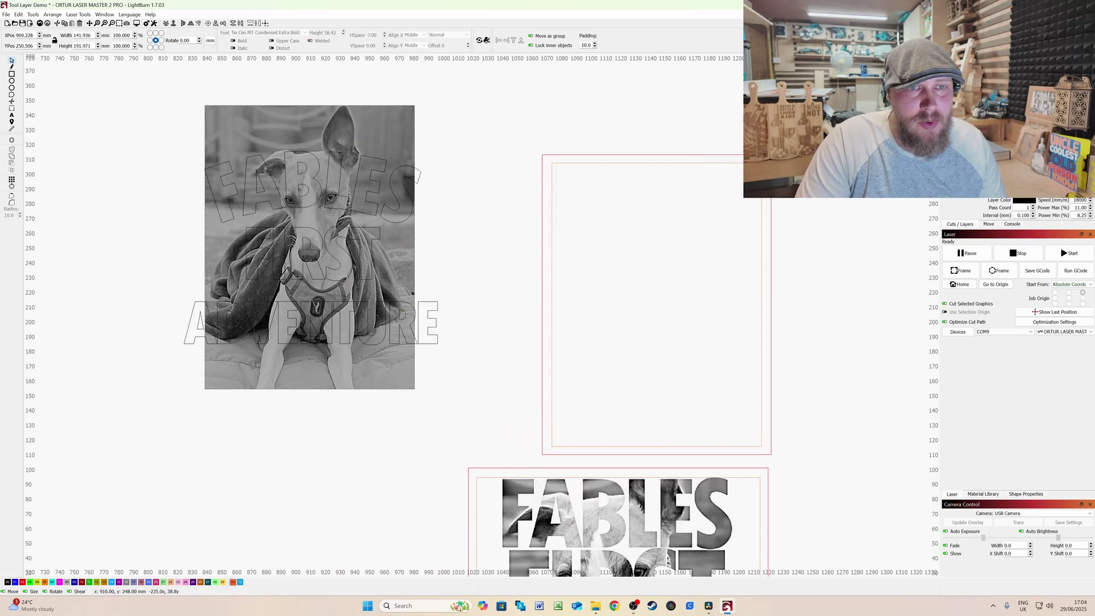
shift+click(432, 323)
right_click(312, 293)
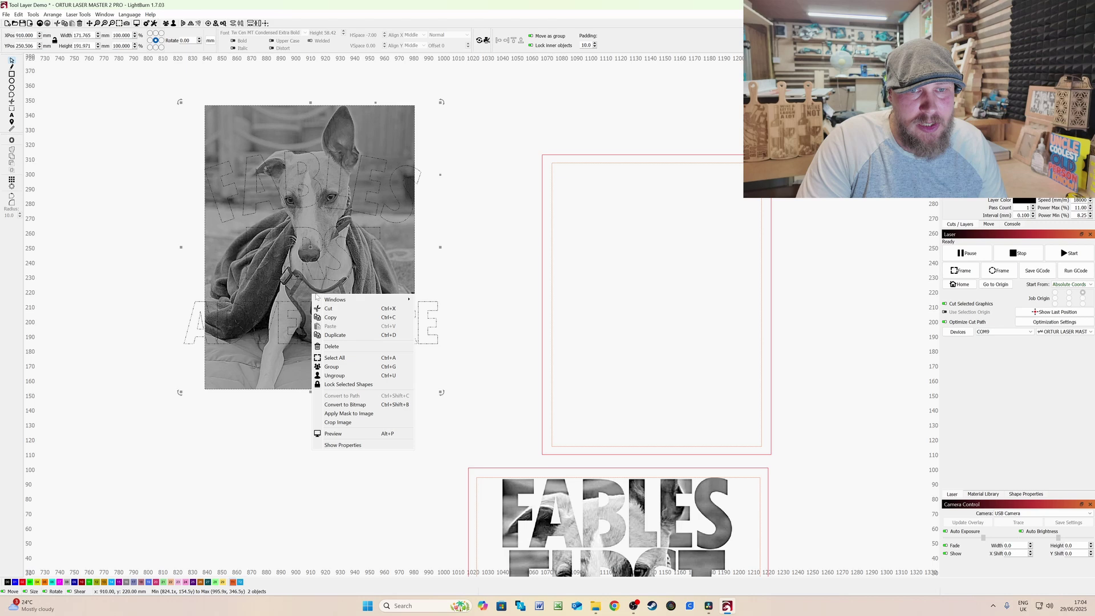
click(370, 413)
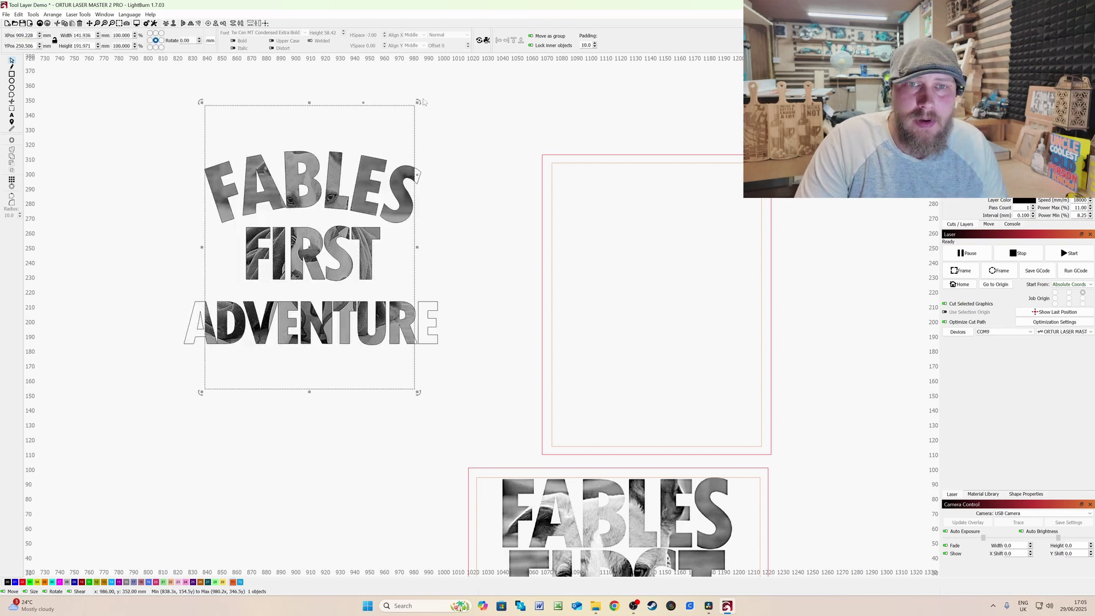
Step: Enlarge the masked dog photo about its centre to about 177 × 240 mm and shift it slightly behind the lettering
drag(417, 103, 441, 91)
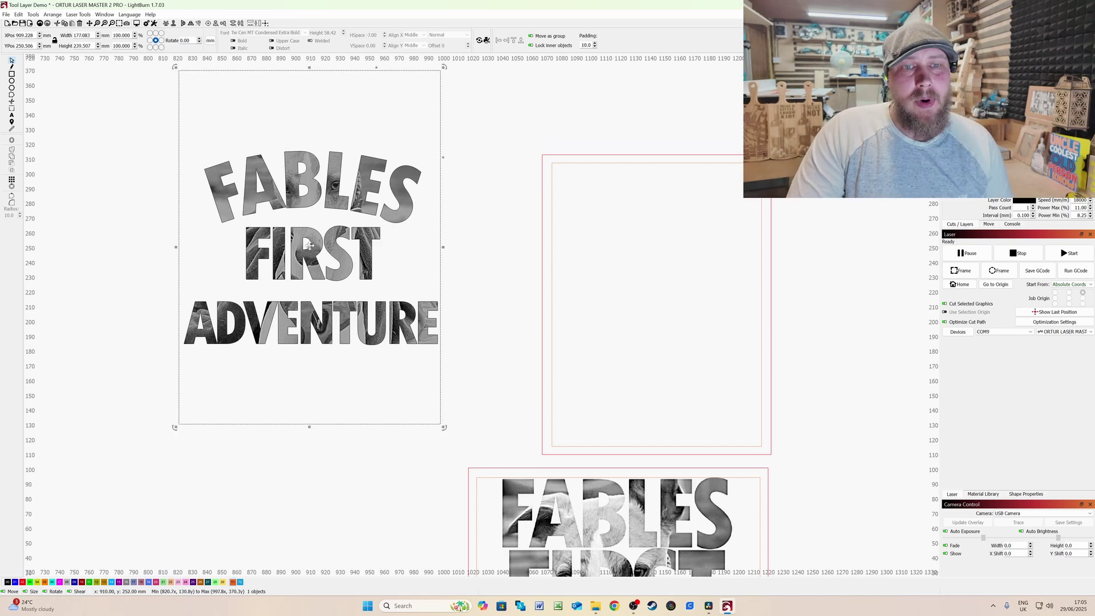
drag(311, 245, 316, 256)
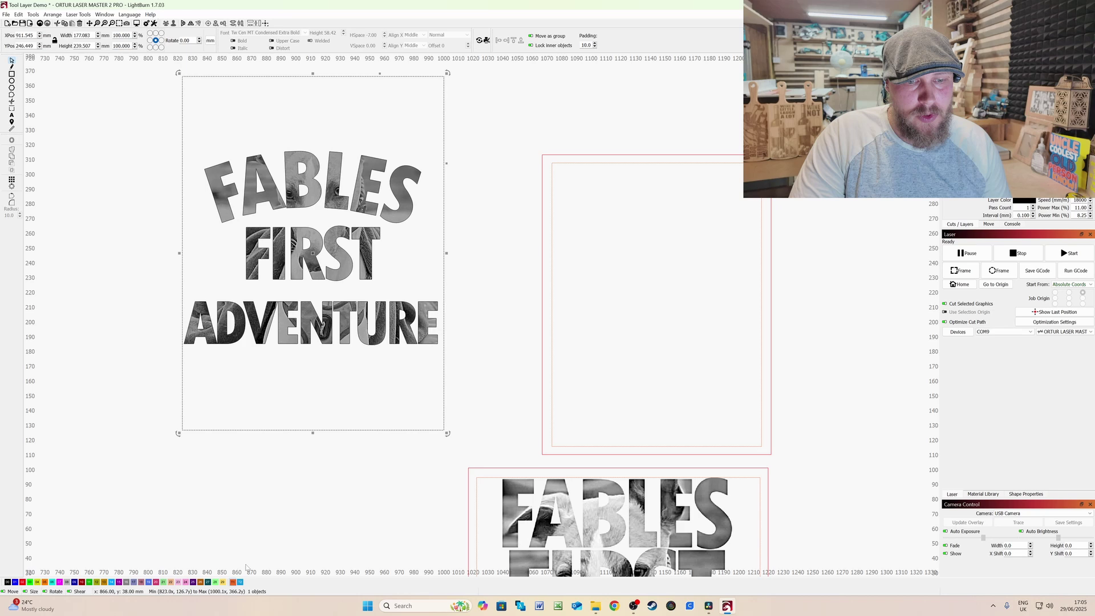
click(315, 475)
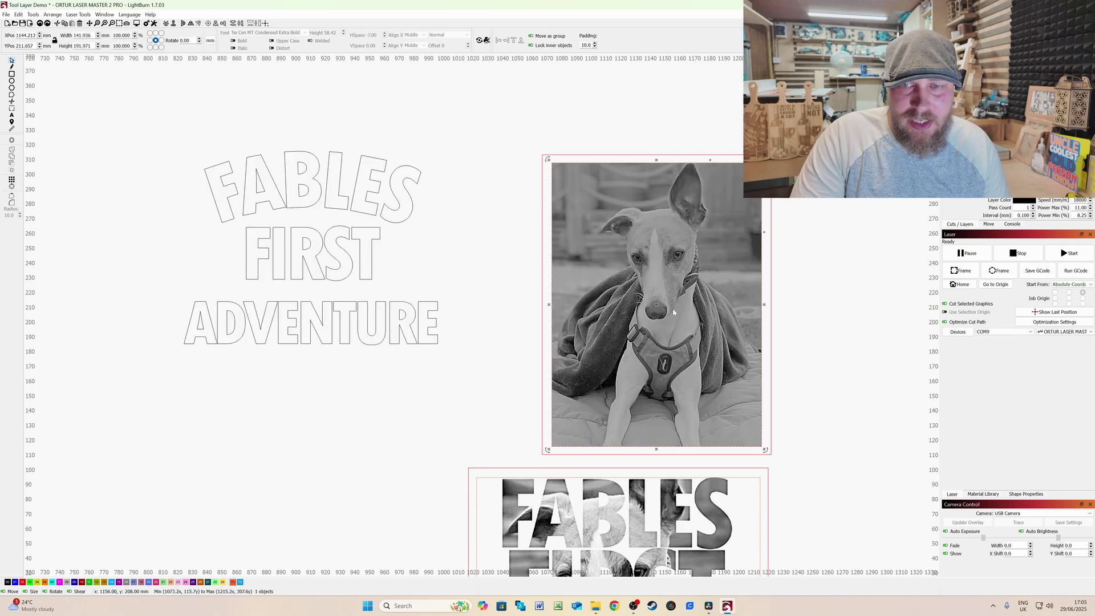
Step: Put the lettering on the orange tool layer and arrange it and the dog photo side by side, outside the picture frame
click(302, 253)
drag(317, 251, 231, 248)
click(657, 305)
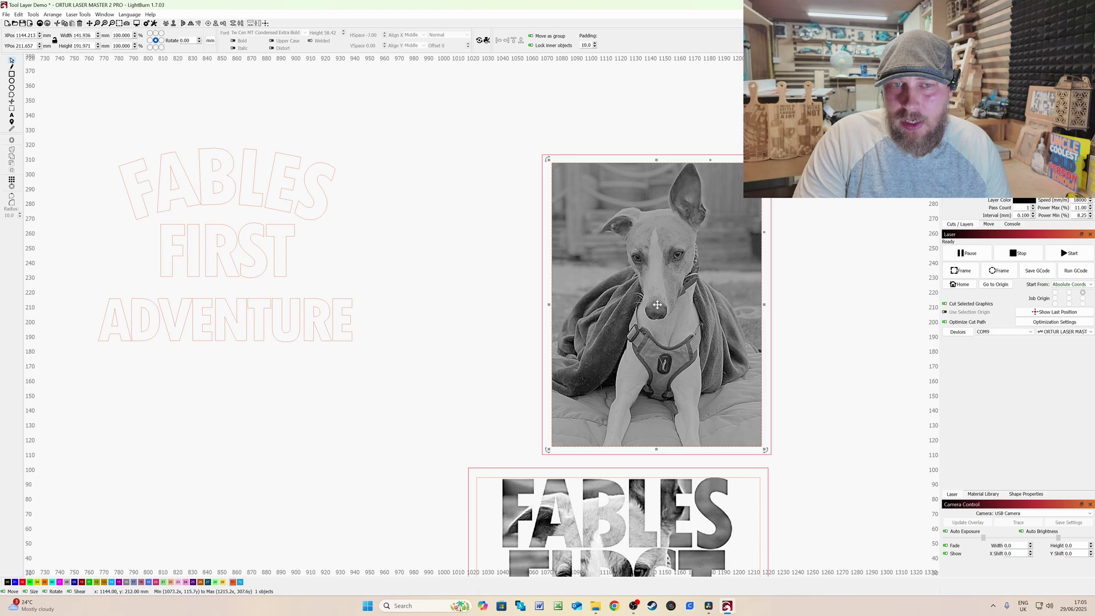
drag(657, 305, 493, 252)
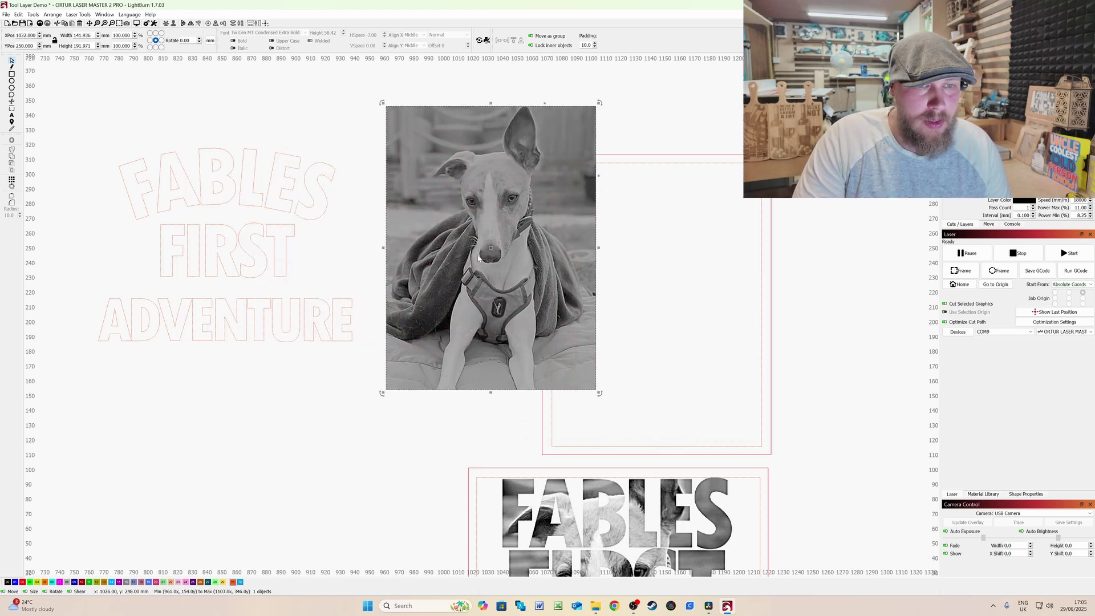
Step: Ungroup the lettering and close its line gaps by moving ADVENTURE up and FABLES down towards FIRST
click(168, 264)
drag(294, 368, 212, 155)
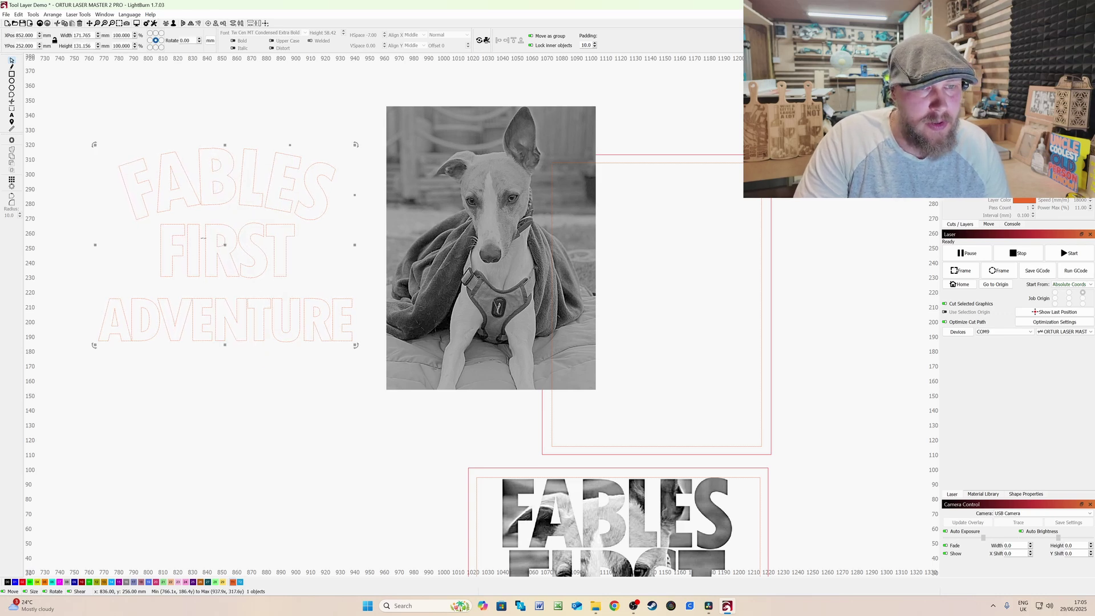
click(174, 23)
click(231, 326)
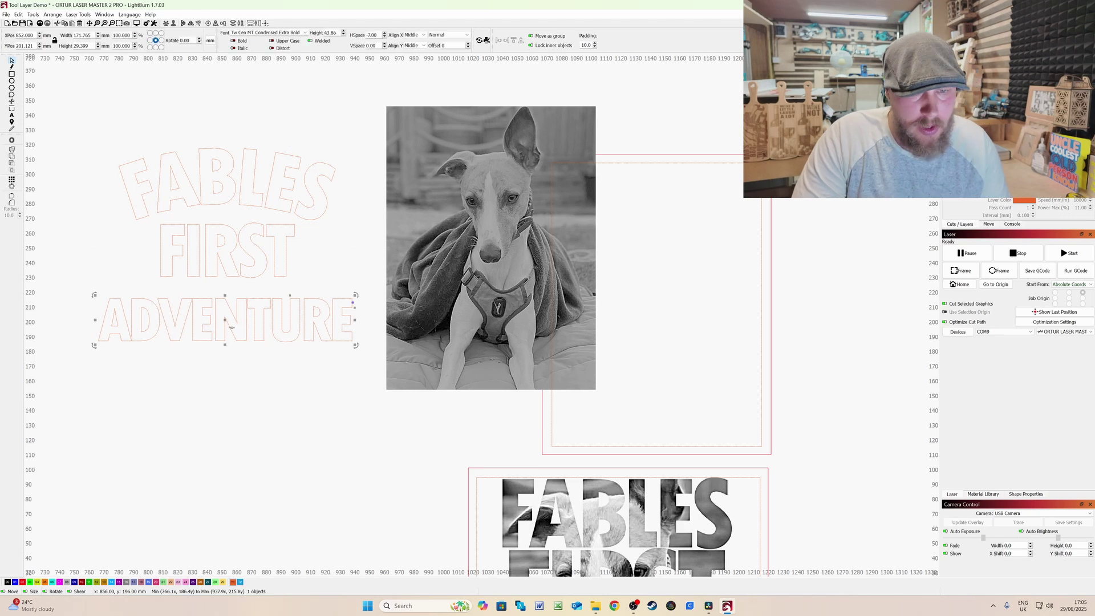
drag(237, 321, 238, 300)
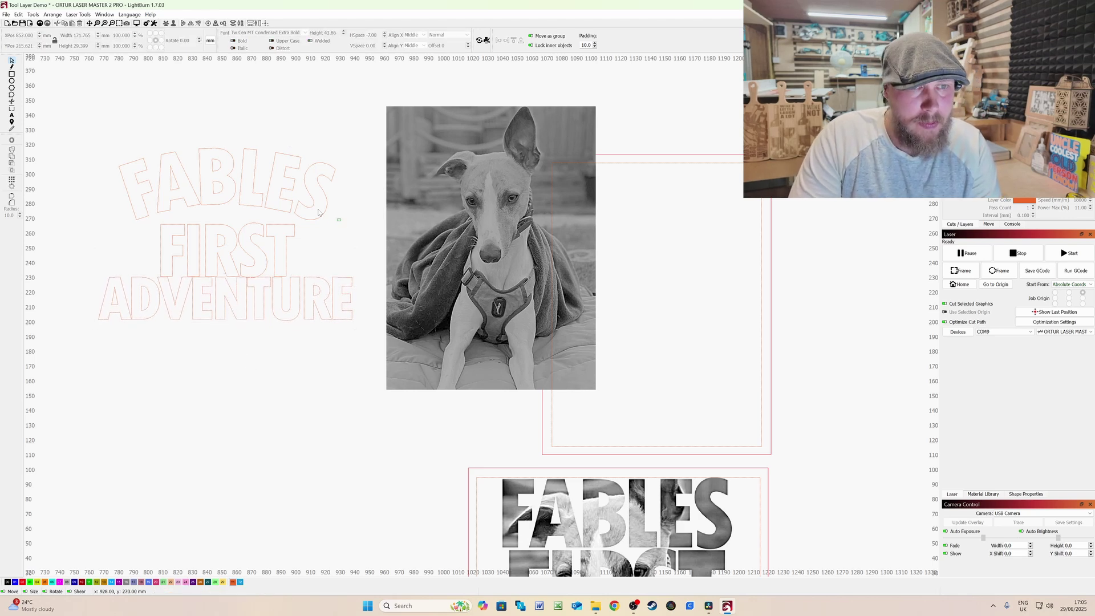
click(280, 190)
drag(279, 190, 281, 198)
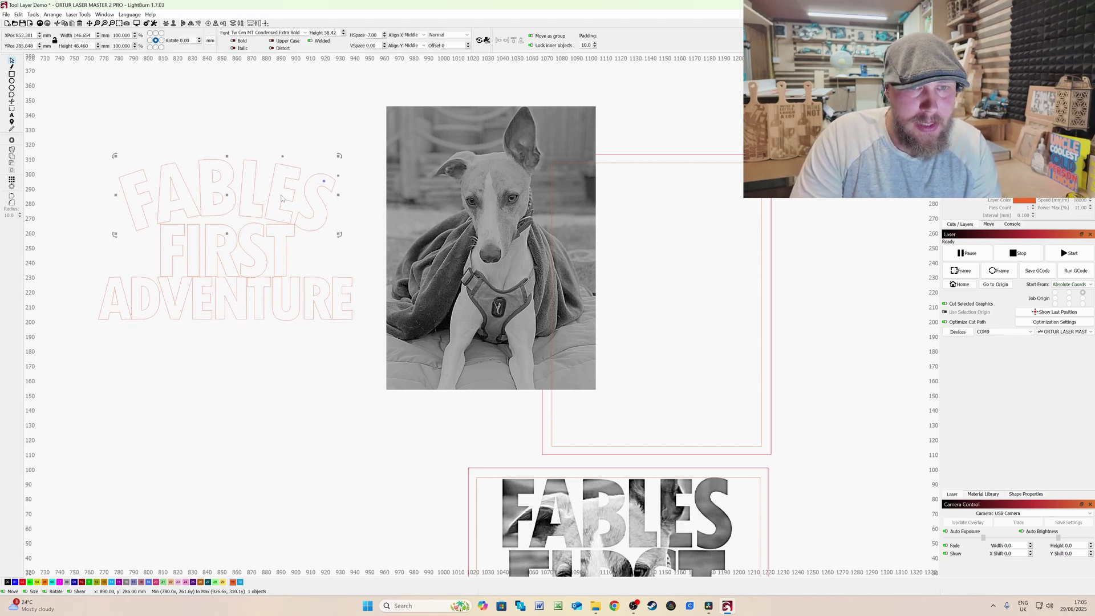
click(252, 382)
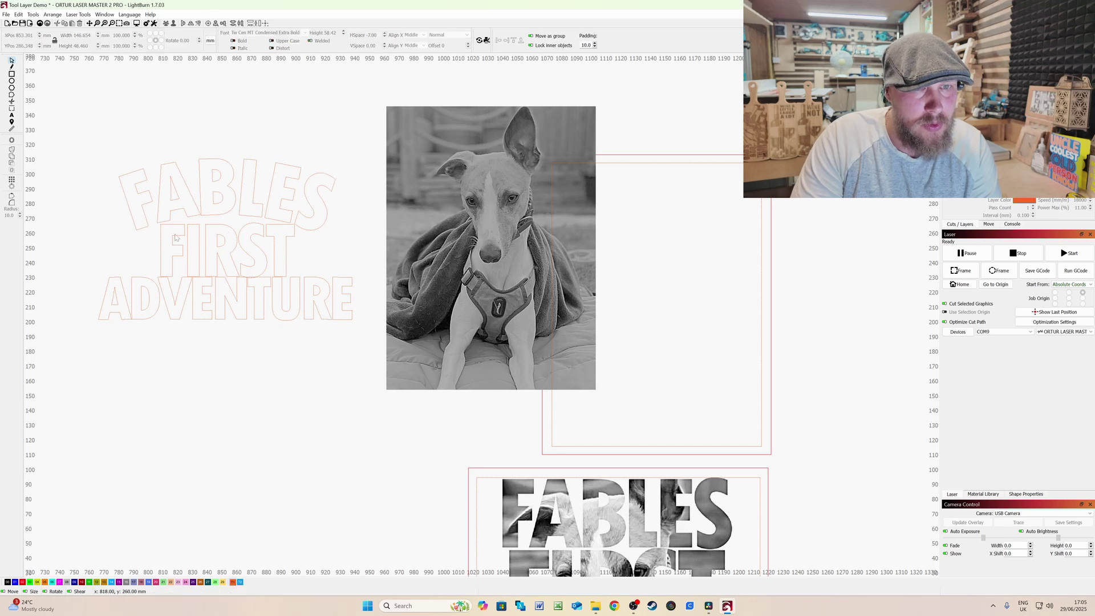
Step: Keep the dog photo clear of the lettering and group FABLES, FIRST and ADVENTURE into one object
drag(175, 237, 81, 166)
drag(489, 265, 242, 274)
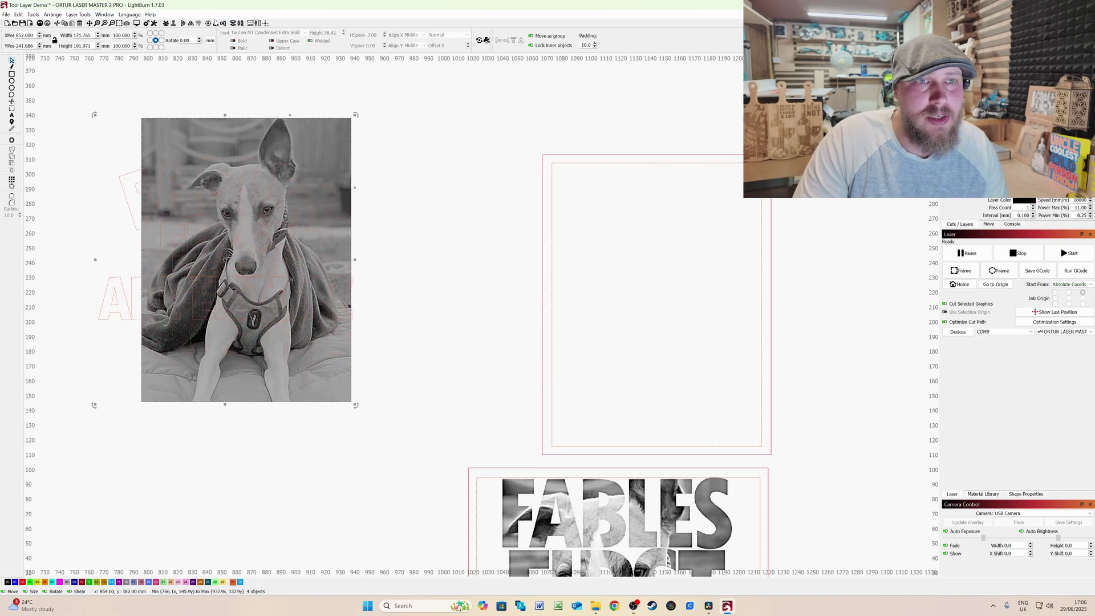
drag(180, 350, 444, 333)
drag(355, 365, 154, 152)
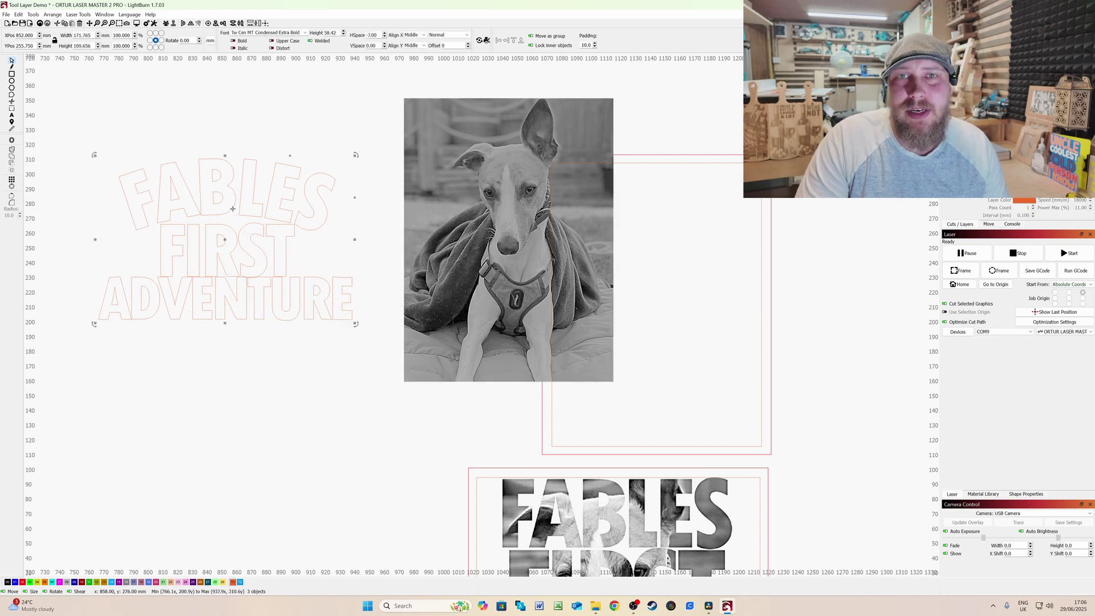
click(166, 24)
Step: Lay the dog photo over the grouped lettering, align their centres vertically, and apply the lettering as an image mask
click(439, 408)
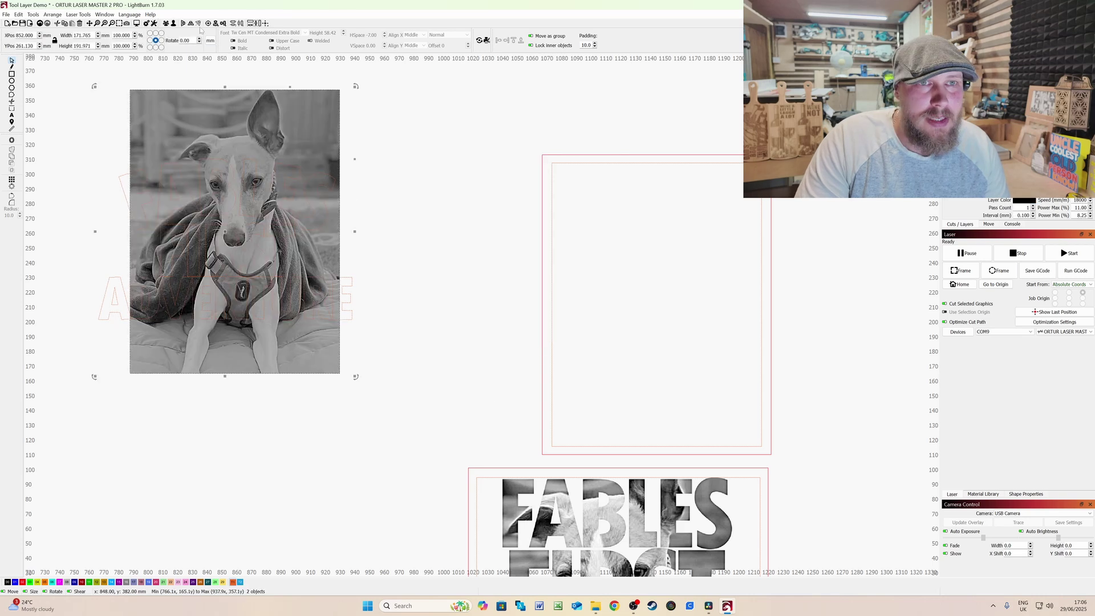
click(208, 23)
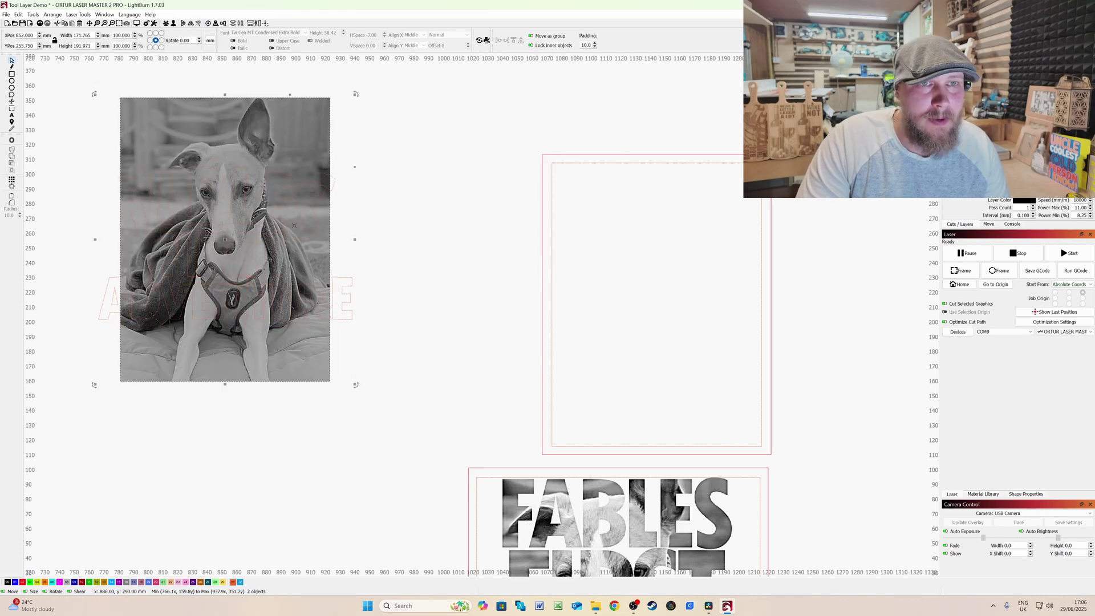
right_click(219, 226)
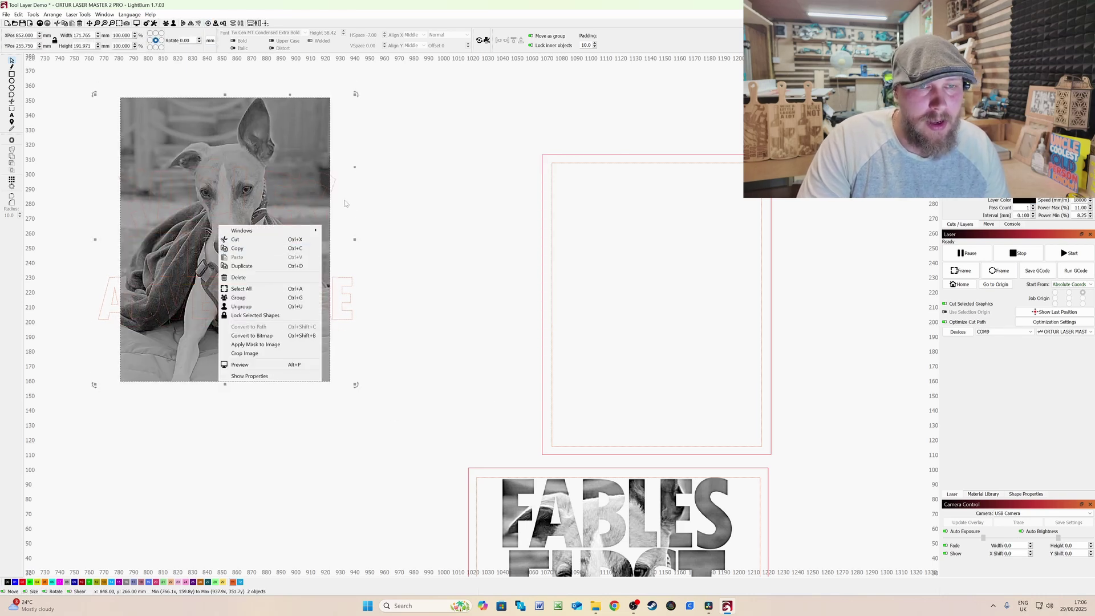
click(263, 345)
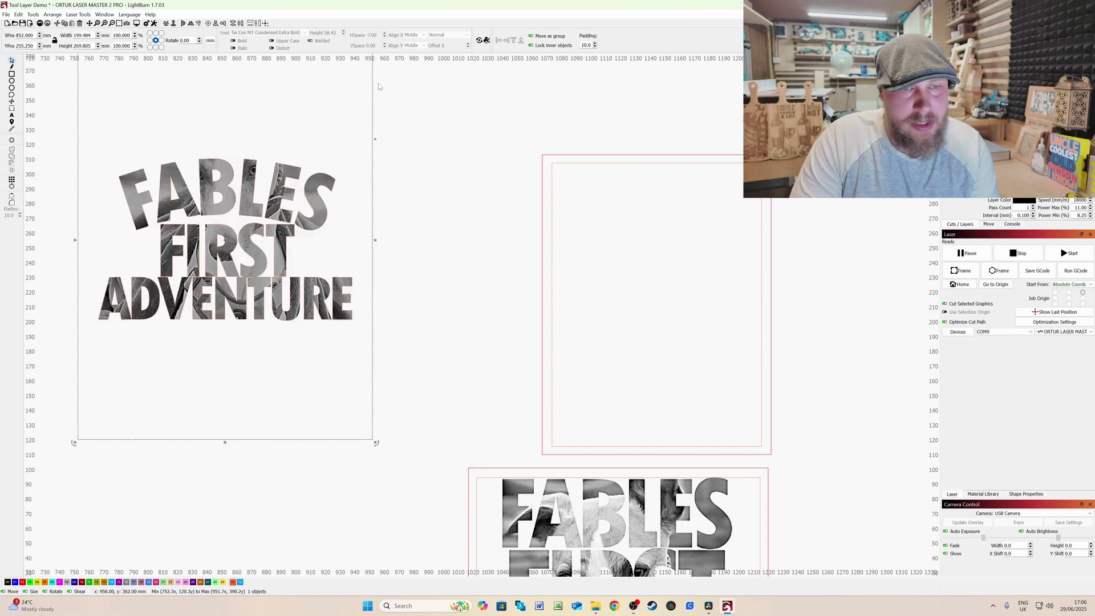
Step: Enlarge the masked dog photo to about 199 × 270 mm and nudge its centre to X 852.5, Y 243.75 mm behind the lettering
key(Down)
key(Down)
key(Down)
key(Down)
key(Down)
key(Down)
key(Down)
key(Down)
key(Down)
key(Down)
key(Down)
key(Down)
key(Down)
key(Down)
key(Down)
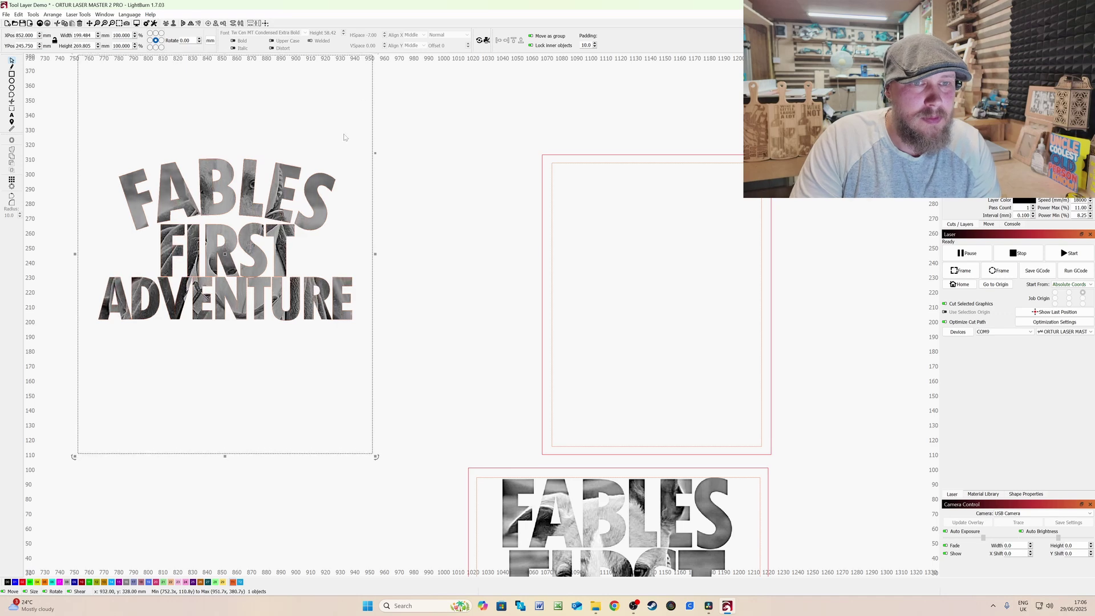
key(Right)
key(Right)
key(Right)
key(Left)
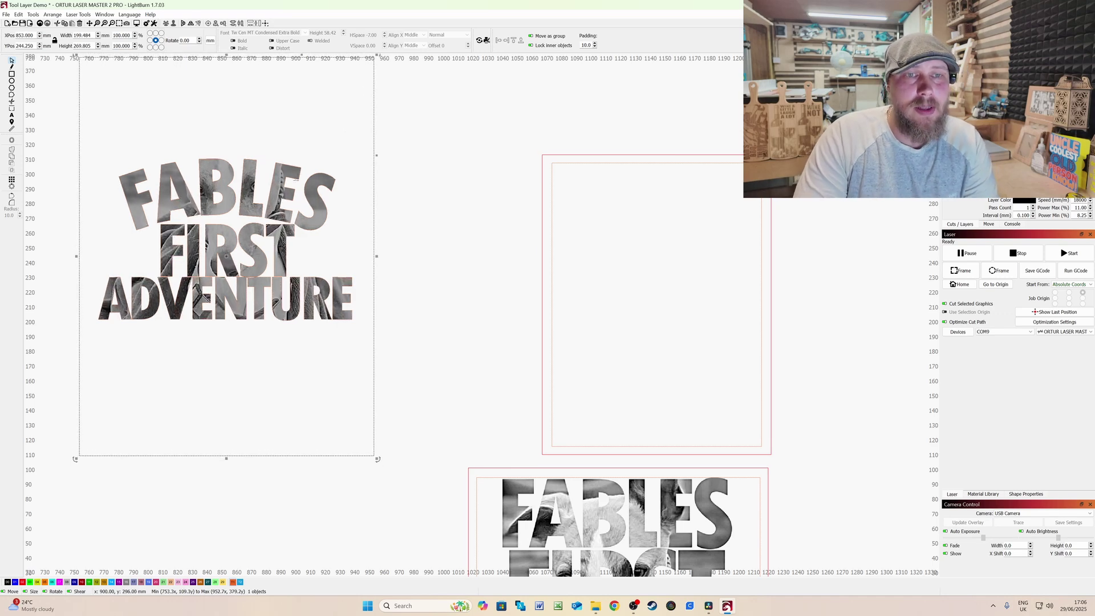
key(Left)
key(Down)
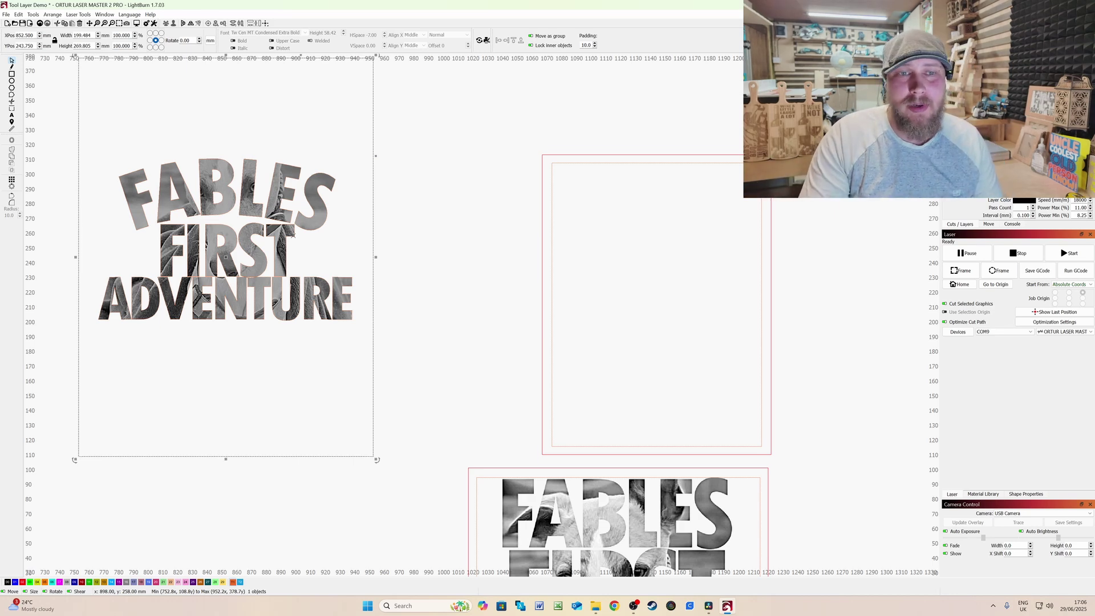
Step: Undo the masking, resizing and placement of the dog photo, back to the unmasked photo inside its picture frame
scroll(288, 189, down, 2)
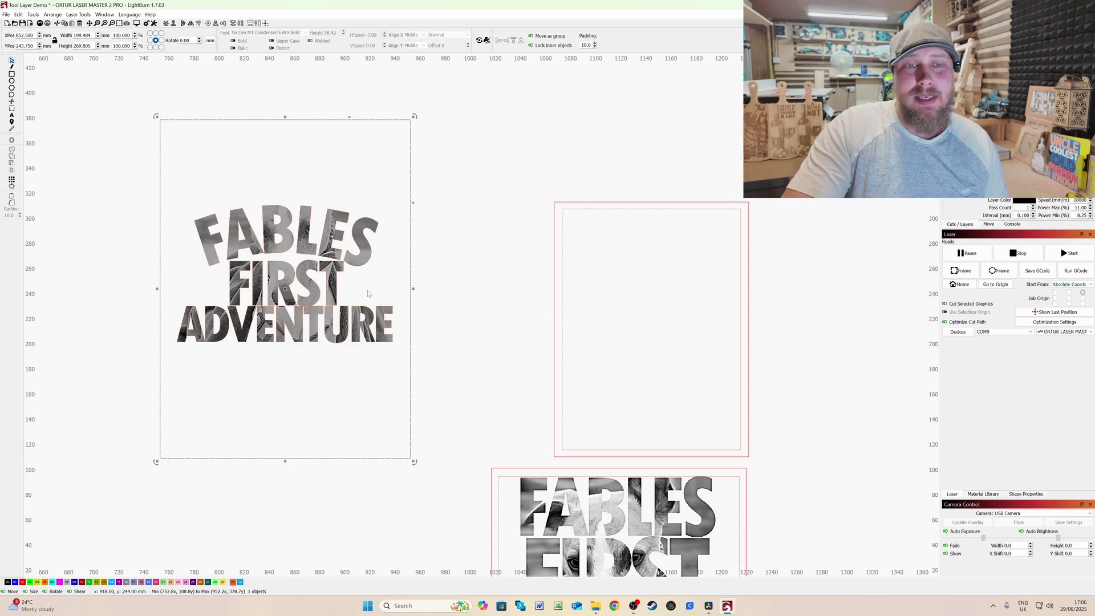
key(ctrl+z)
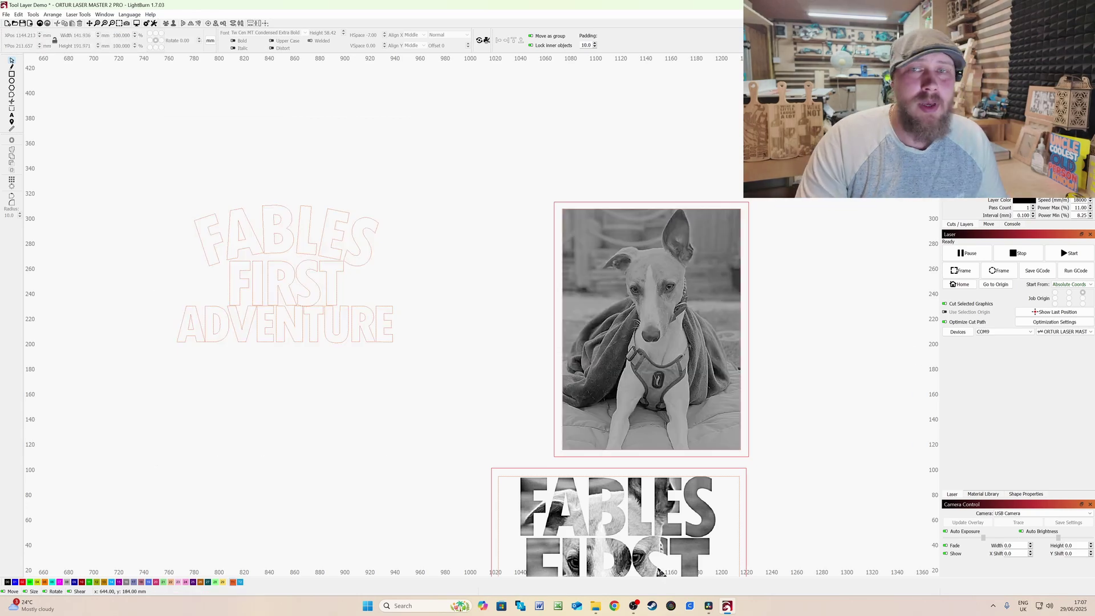